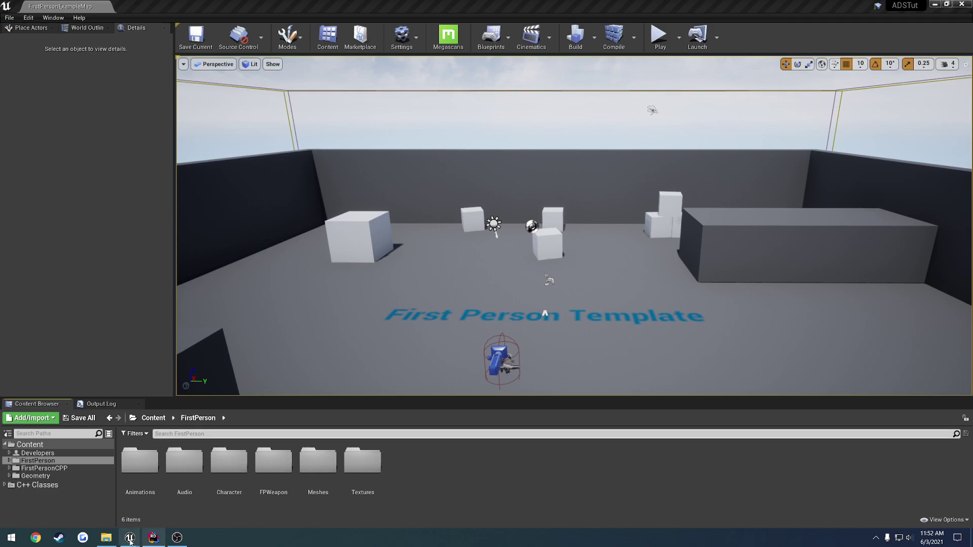
- Switch to the SteelChallenge editor, play the test map and toggle aiming down sights
mouse_move(130, 541)
click(177, 494)
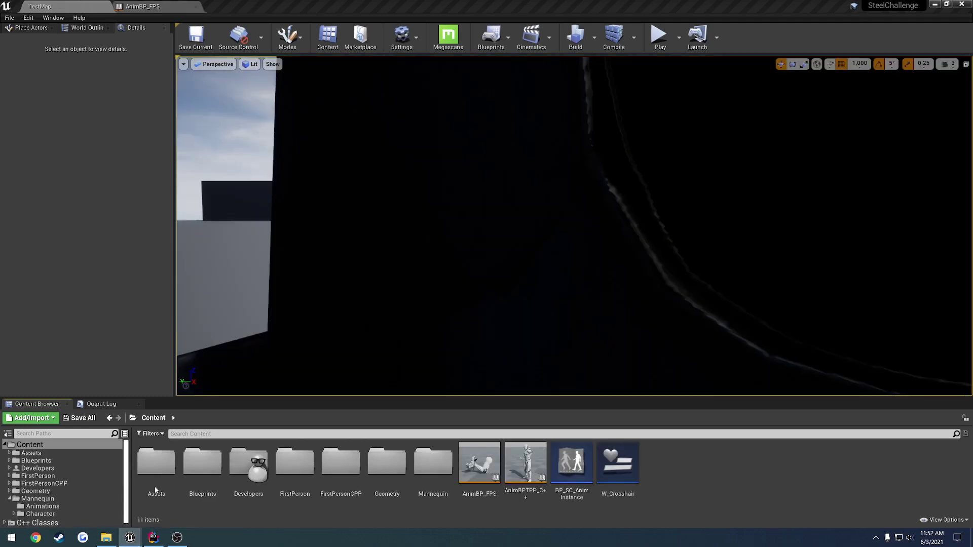
click(655, 40)
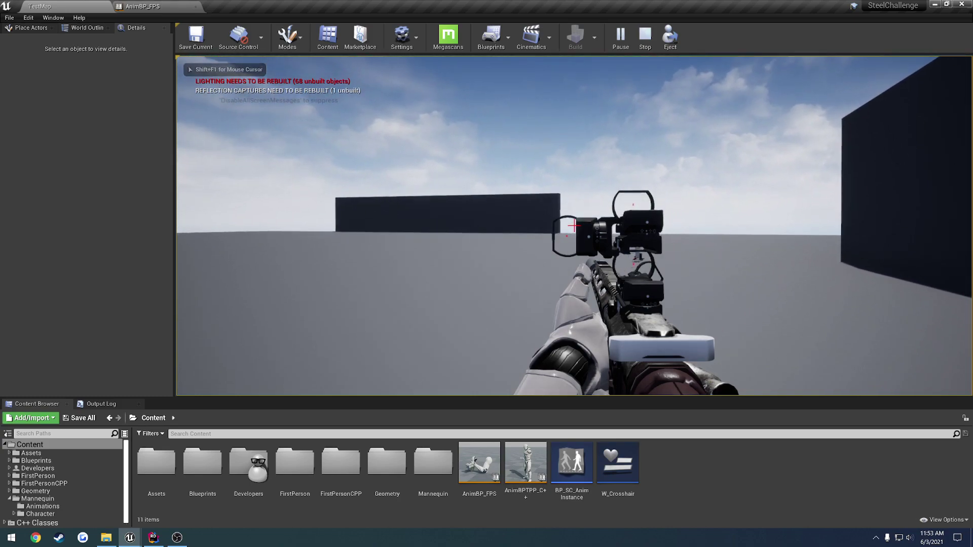
right_click(574, 226)
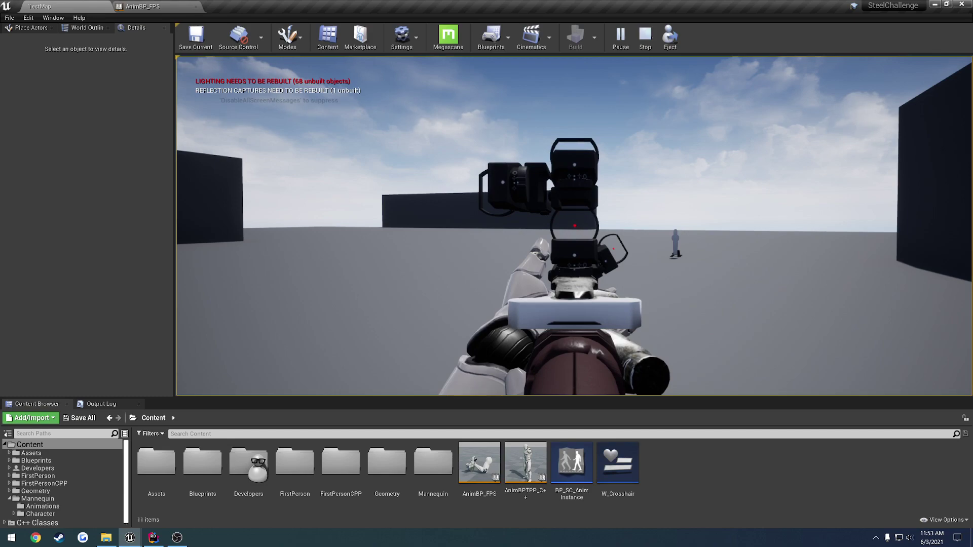
right_click(574, 225)
right_click(574, 225)
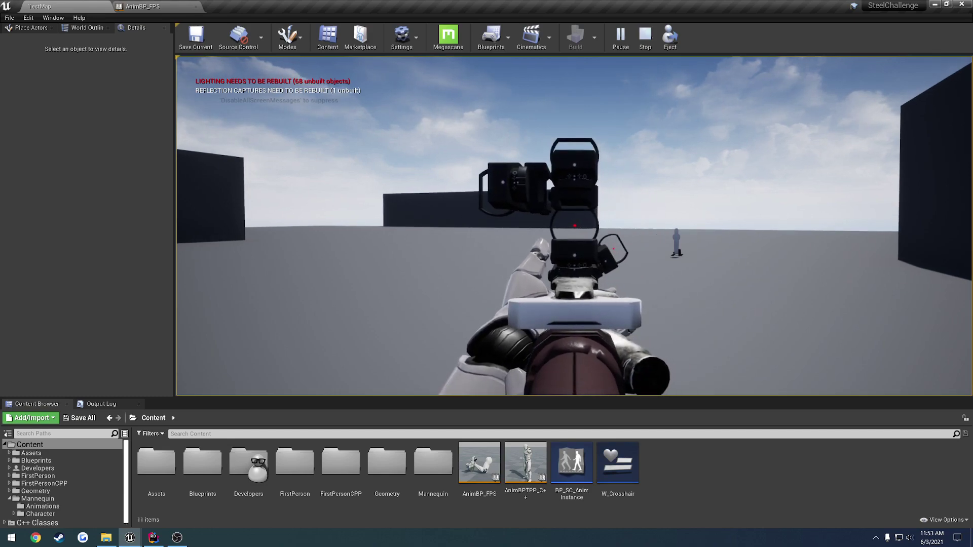
right_click(574, 226)
right_click(574, 225)
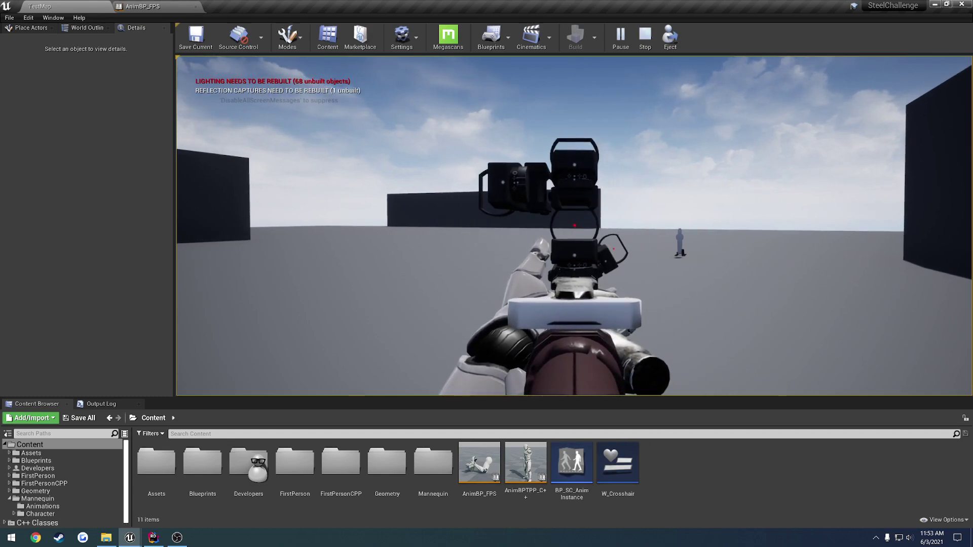
- Cycle through the sights to the canted sight, stop playing, and fly the view back
key(t)
key(t)
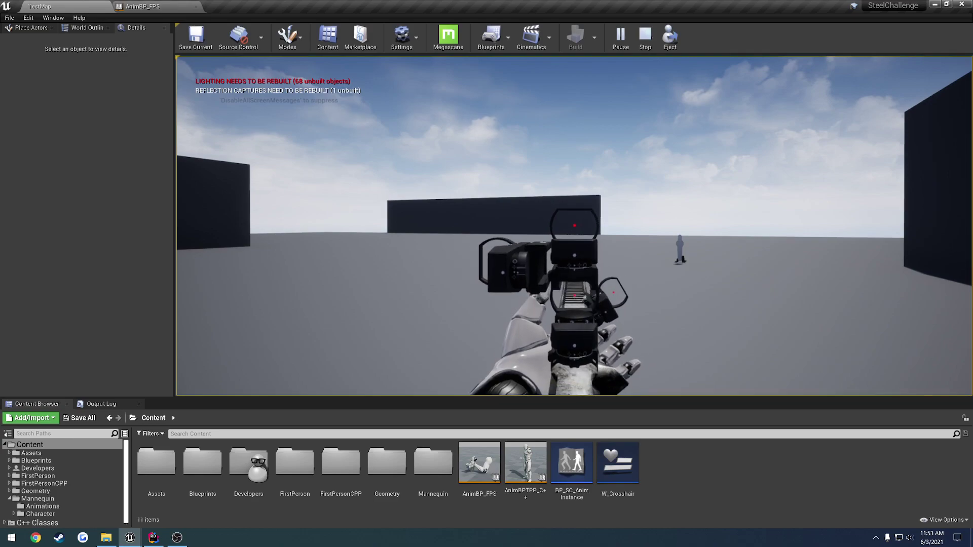
key(t)
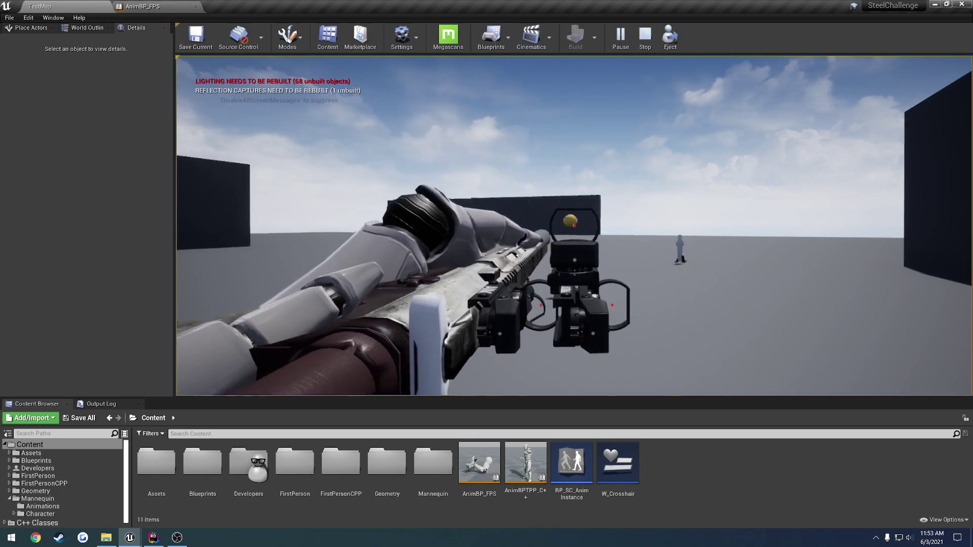
key(t)
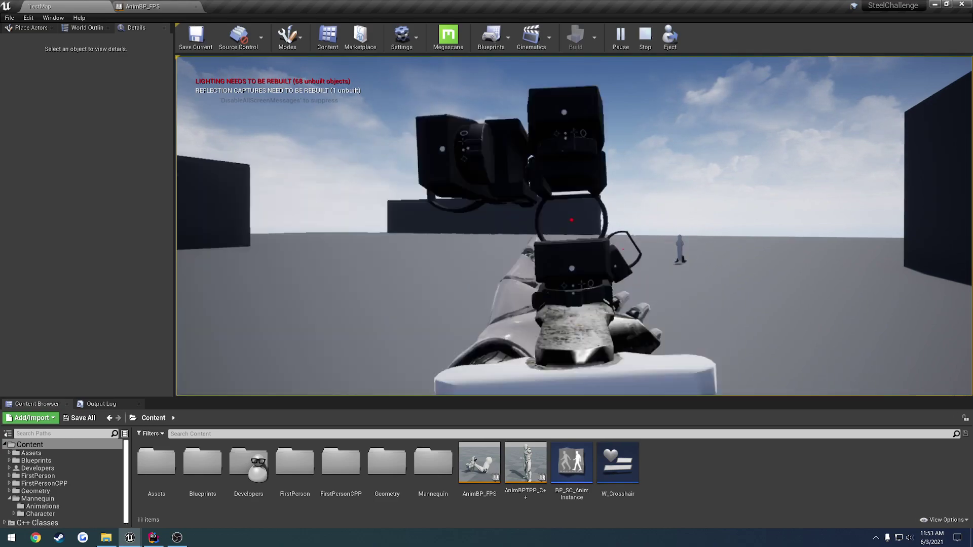
key(t)
key(Escape)
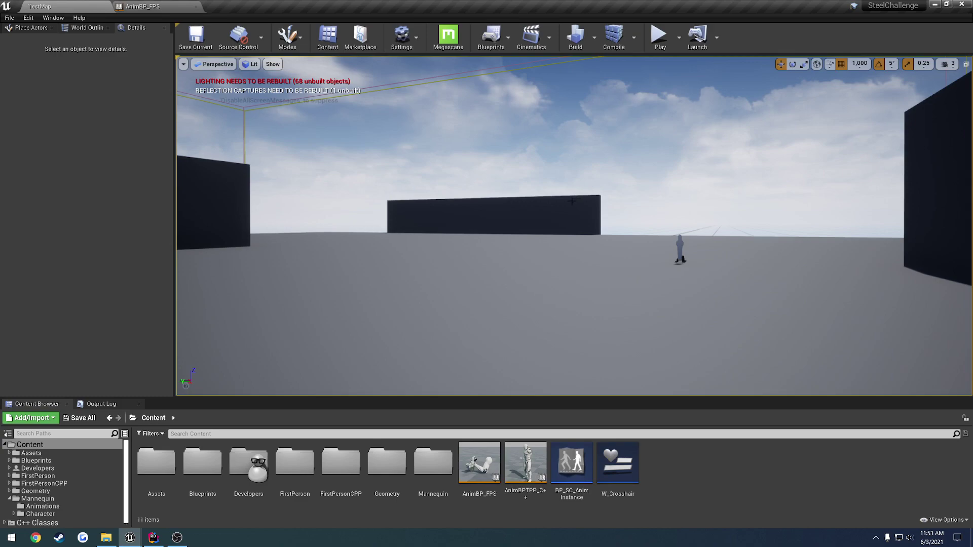
mouse_move(572, 201)
right_down()
mouse_move(654, 226)
mouse_move(571, 203)
right_up()
key(s)
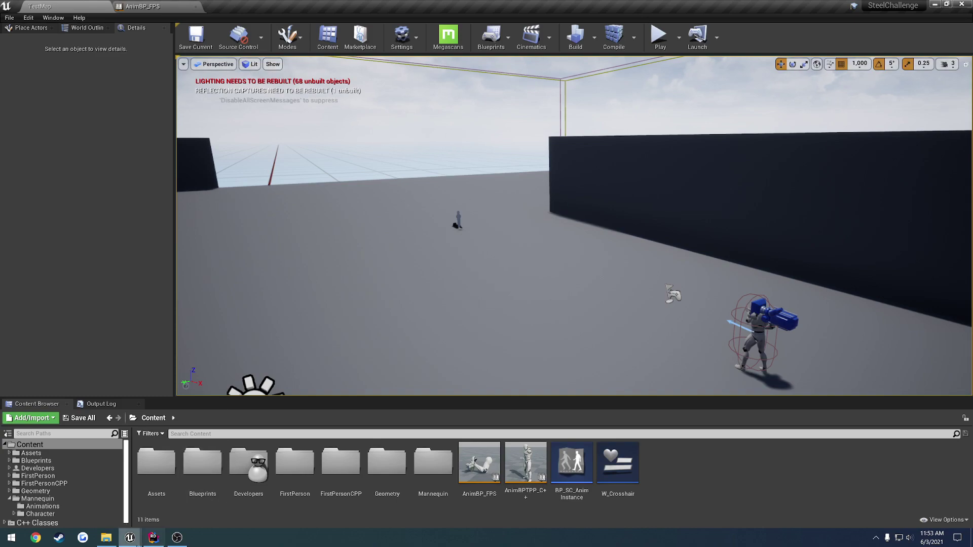
- Switch to the ADSTut project editor and look across its map
mouse_move(131, 538)
click(182, 489)
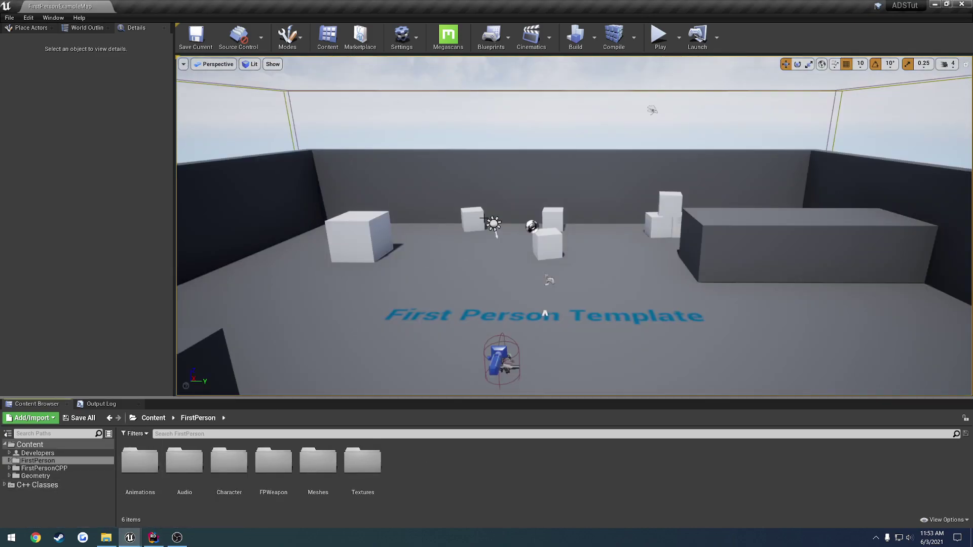
right_drag(445, 217, 525, 221)
key(d)
key(a)
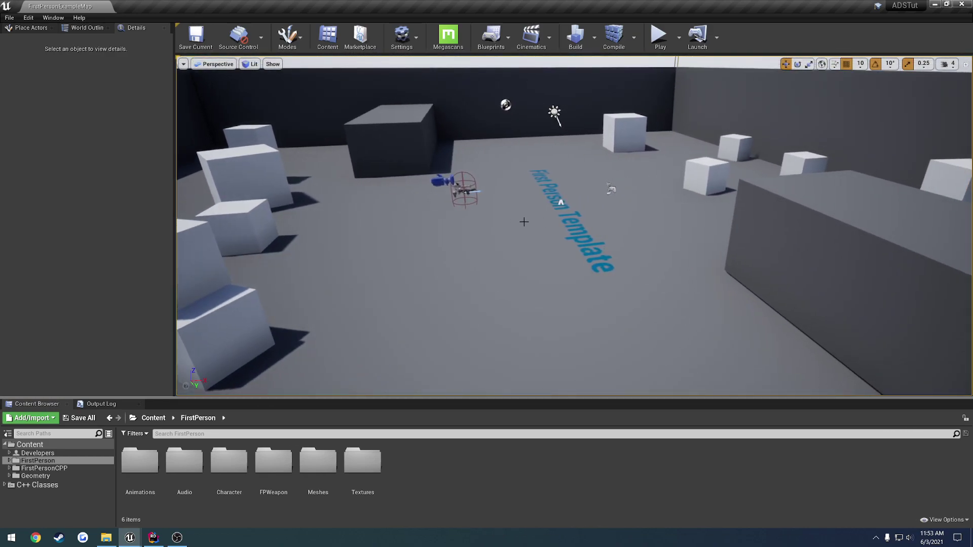
- Create a folder named TutAssets under Content and open it
click(28, 445)
right_click(420, 480)
click(446, 201)
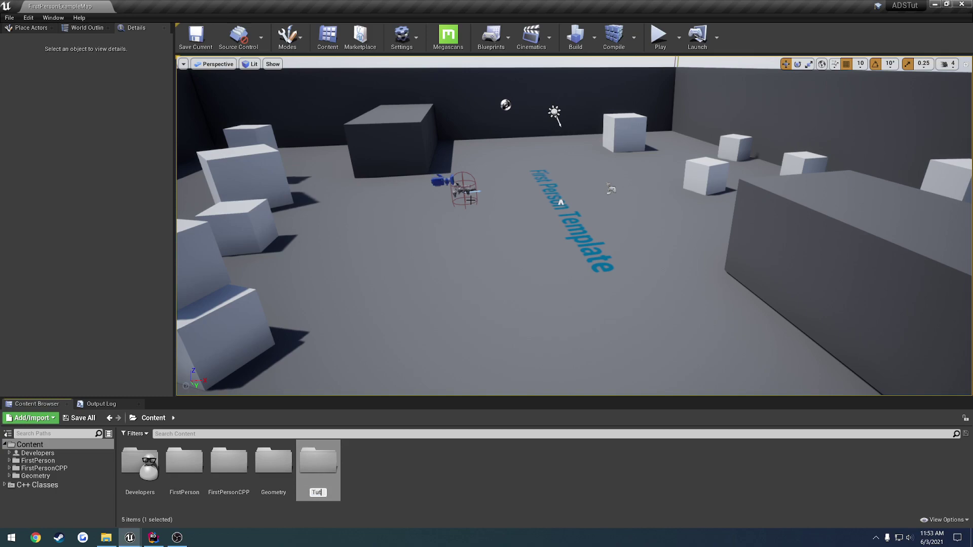
text(TutAssets)
key(Return)
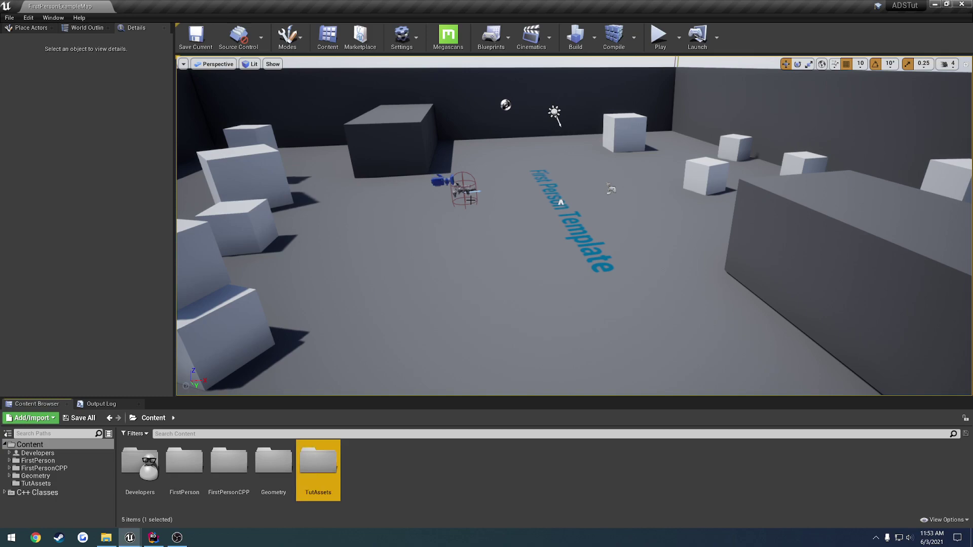
double_click(318, 464)
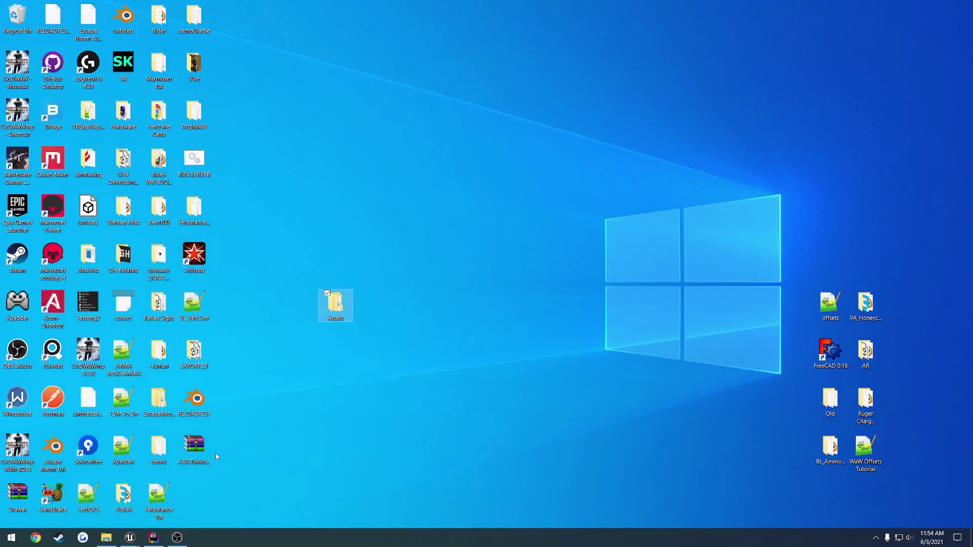
- Open the desktop Assets folder, move its window left, and bring the Unreal editor back
click(203, 450)
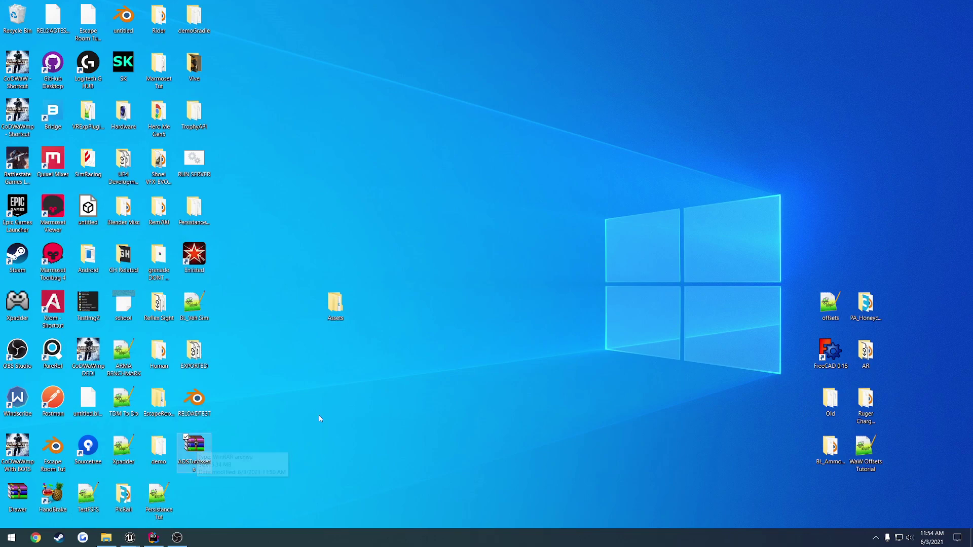
double_click(342, 303)
drag(698, 165, 256, 141)
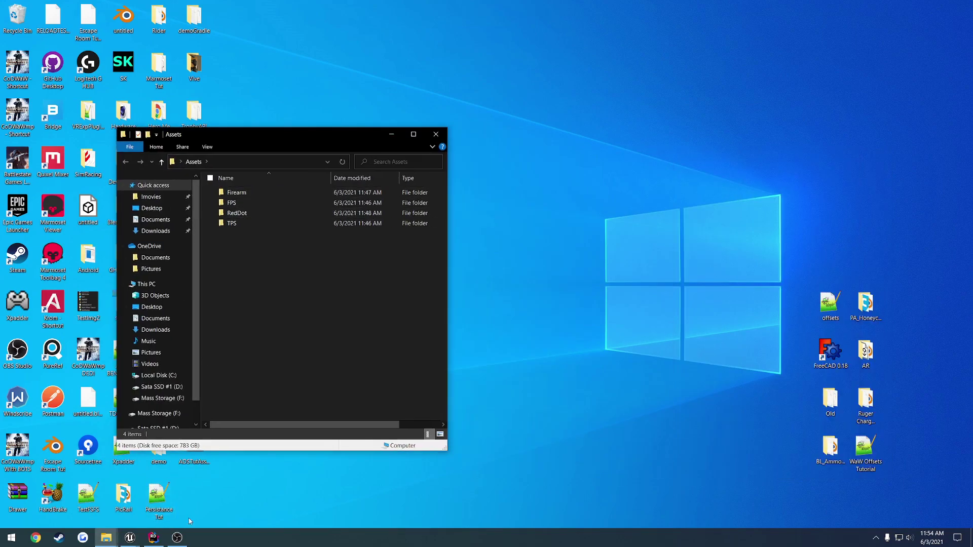
click(154, 539)
click(130, 539)
click(154, 538)
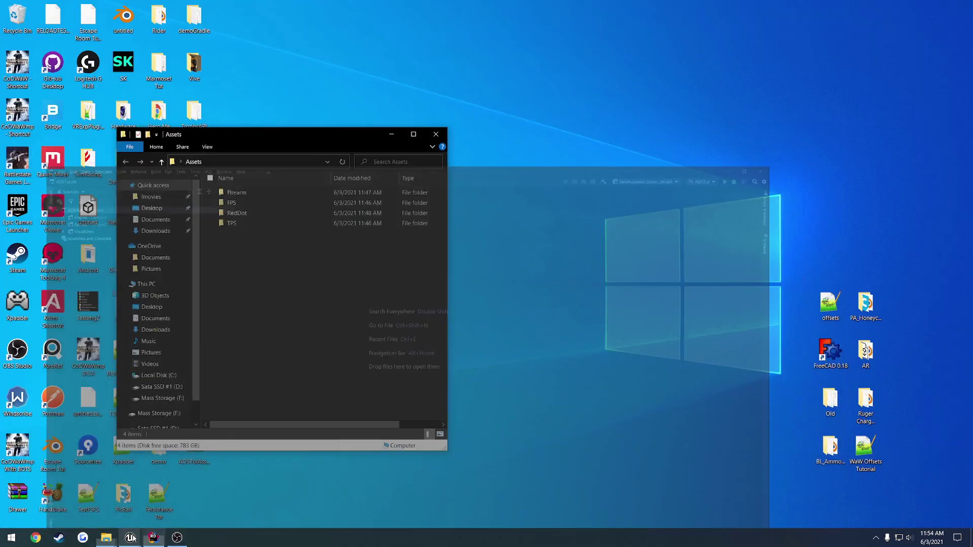
mouse_move(131, 537)
click(140, 500)
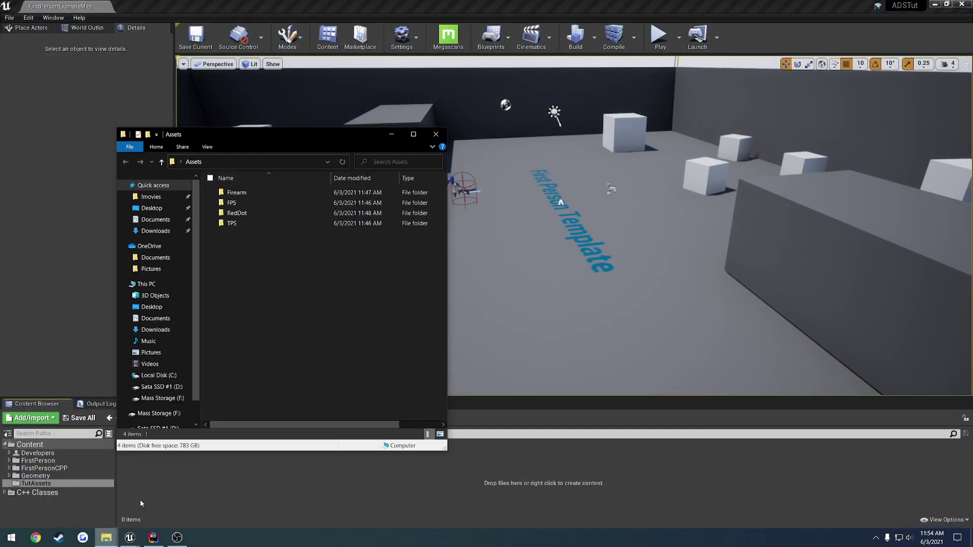
- Drag the Firearm, FPS, RedDot and TPS folders into TutAssets and Import All
drag(275, 133, 745, 129)
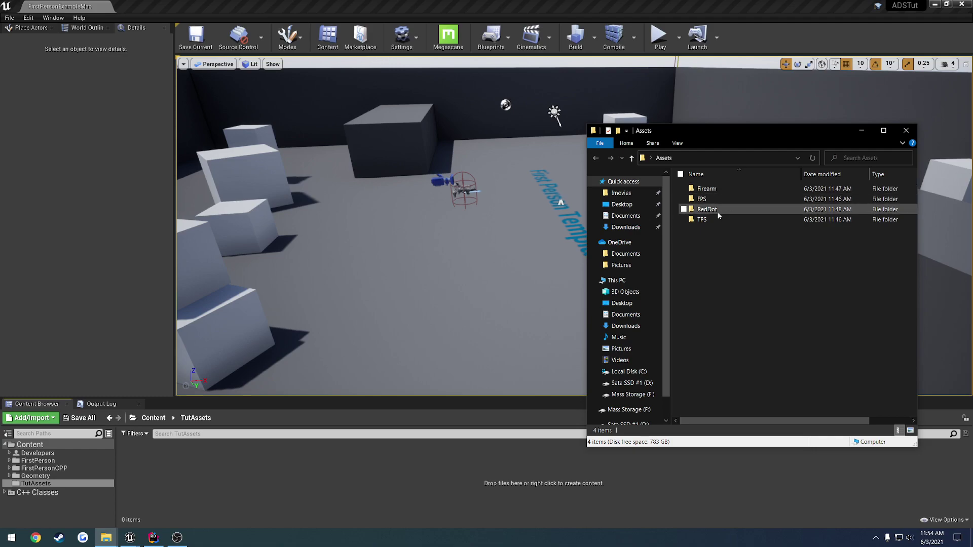
mouse_move(718, 215)
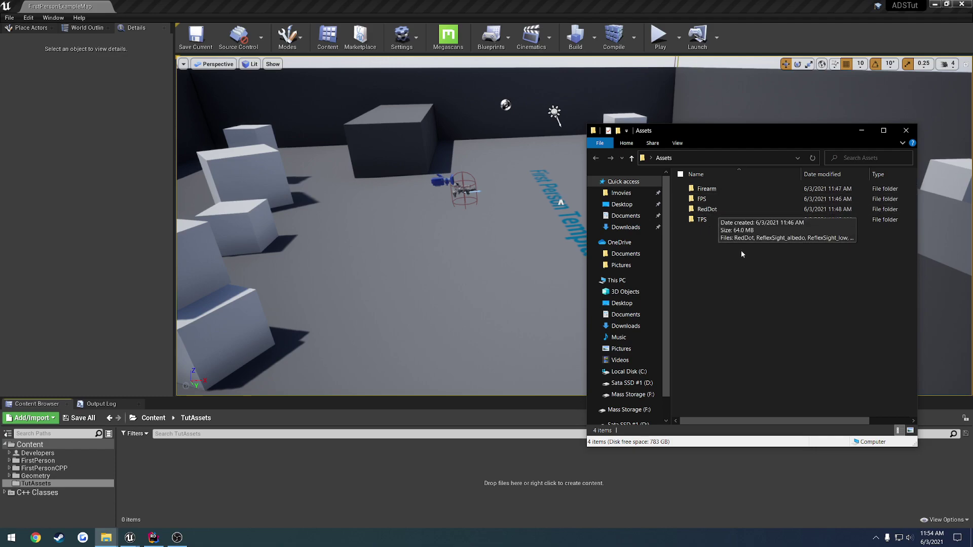
drag(741, 253, 712, 166)
drag(451, 403, 245, 478)
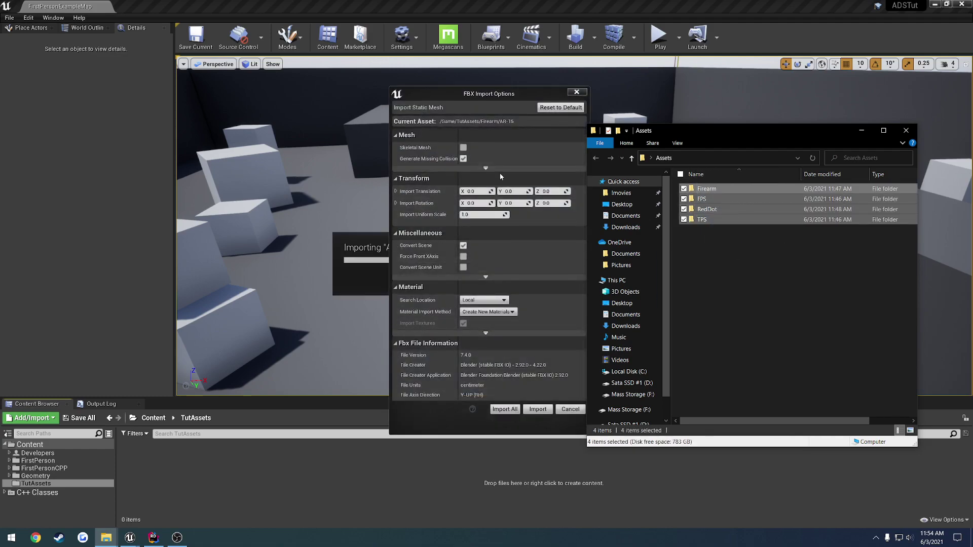
click(517, 410)
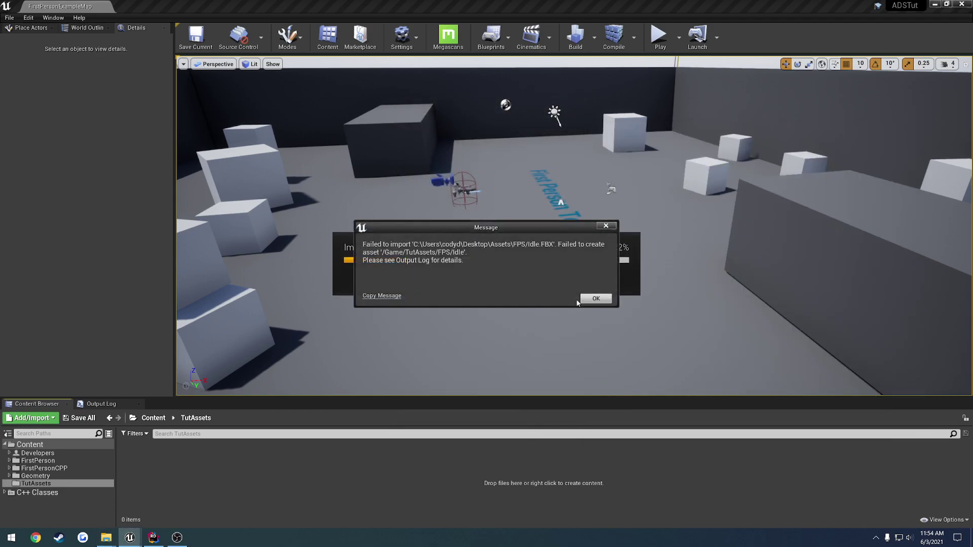
- Dismiss the three import failure messages and close the Message Log
click(602, 299)
click(601, 299)
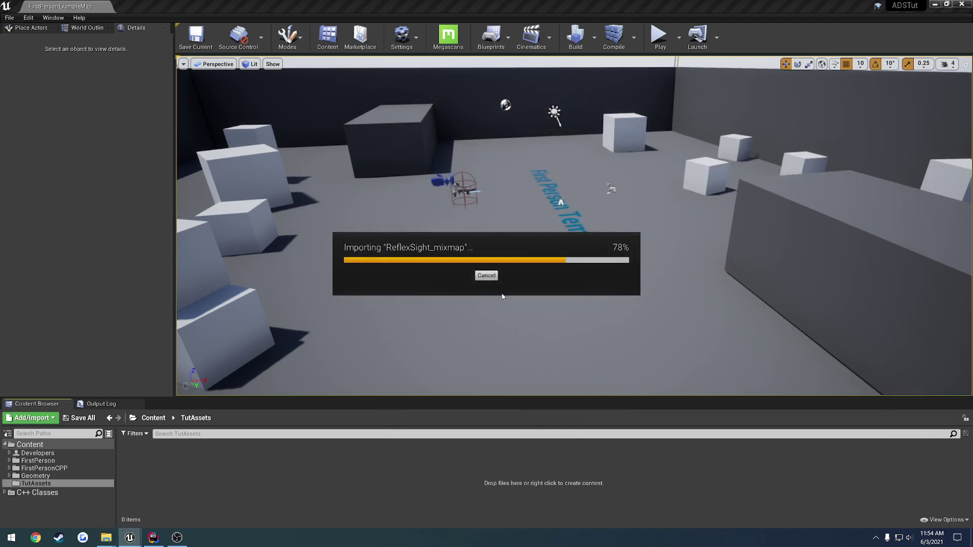
click(587, 298)
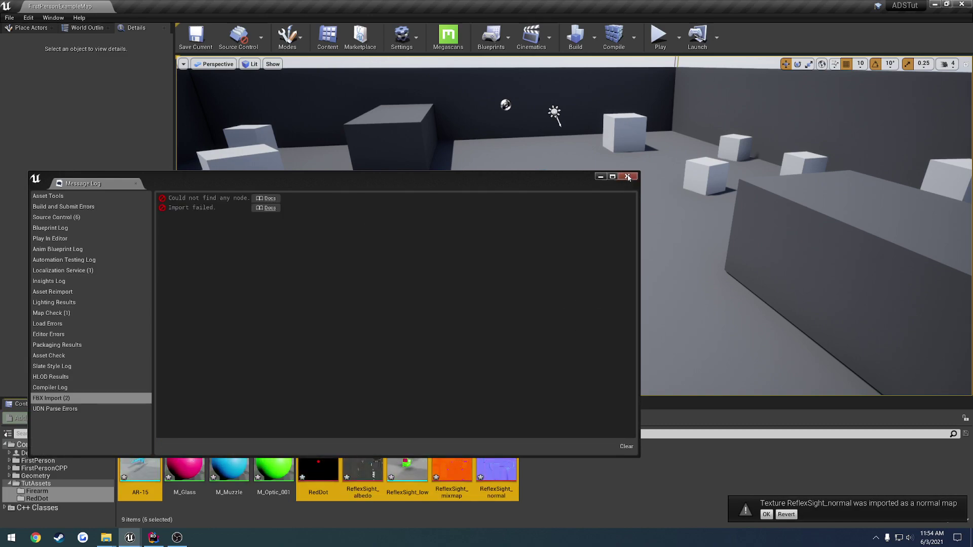
click(525, 469)
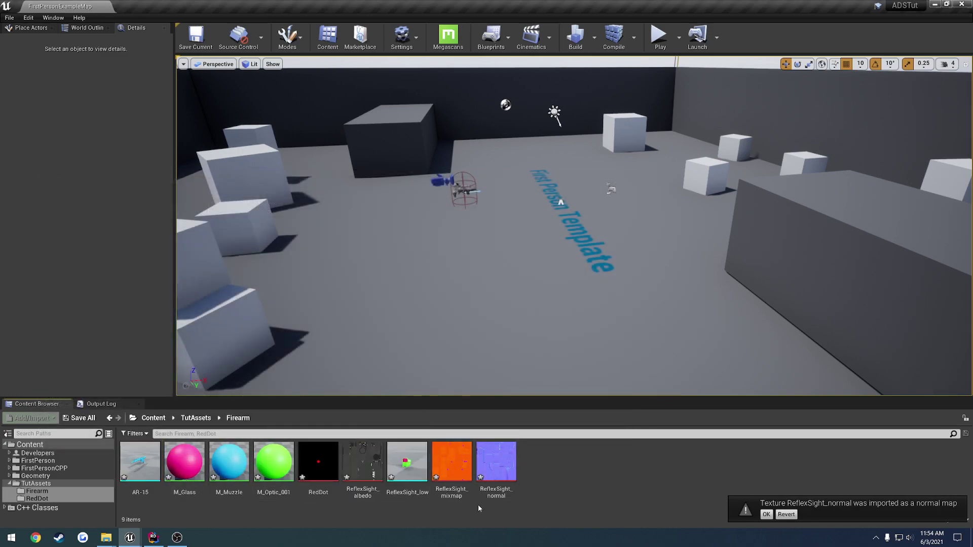
- Accept the normal-map import settings and return to the TutAssets folder
click(769, 518)
right_click(557, 458)
click(600, 488)
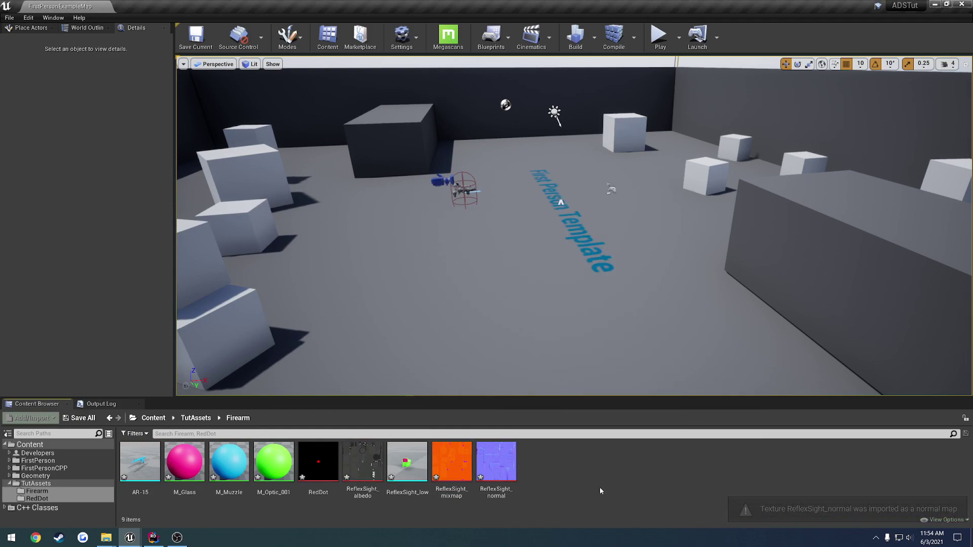
right_click(559, 468)
click(35, 484)
right_click(506, 505)
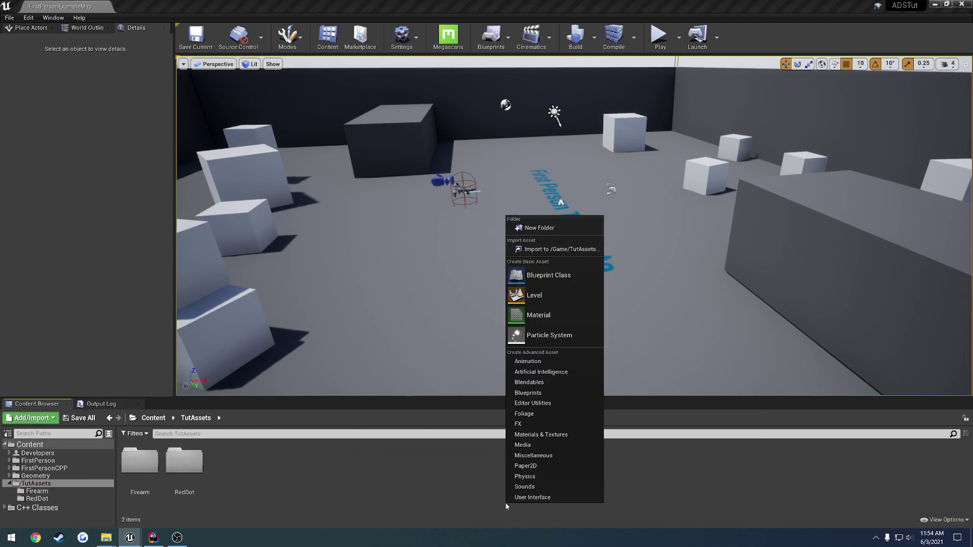
click(246, 480)
- Check the imported contents of the Firearm and RedDot folders
double_click(149, 464)
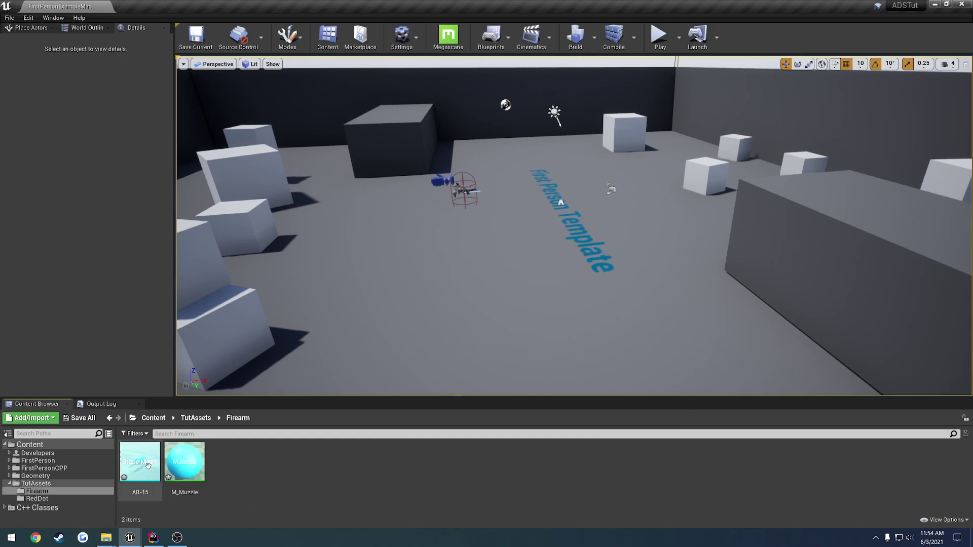
key(alt+Left)
double_click(193, 464)
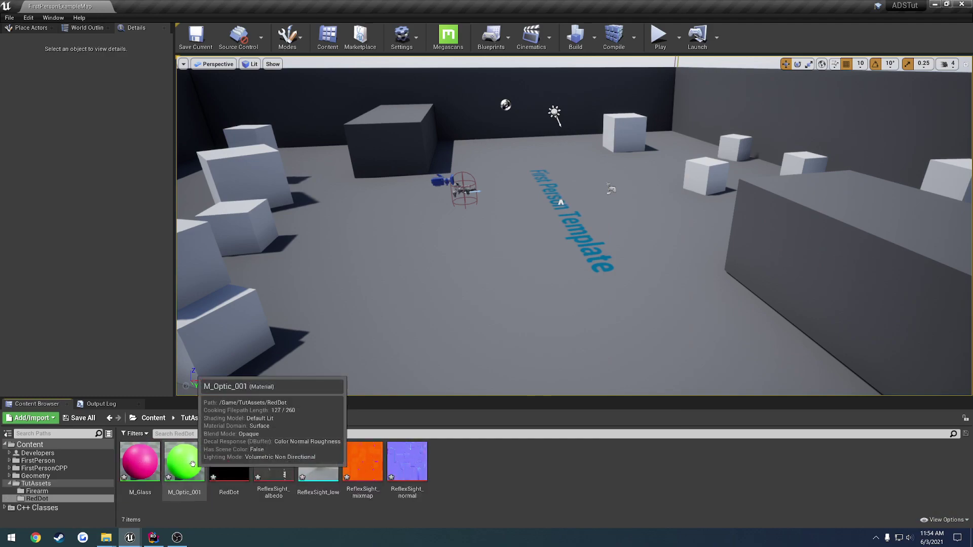
key(alt+Left)
click(294, 483)
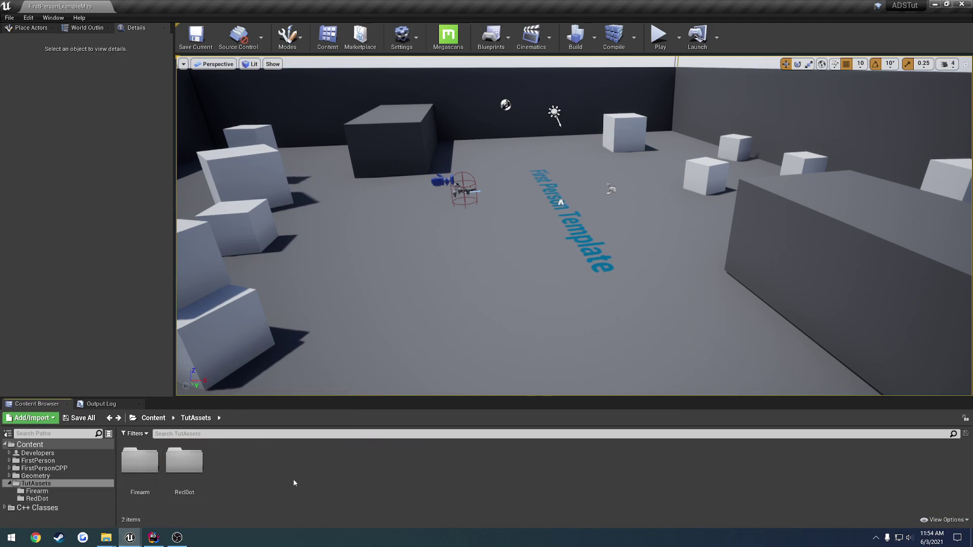
- Open the FPS animation files in Explorer and FirstPerson > Animations in the Content Browser
click(107, 538)
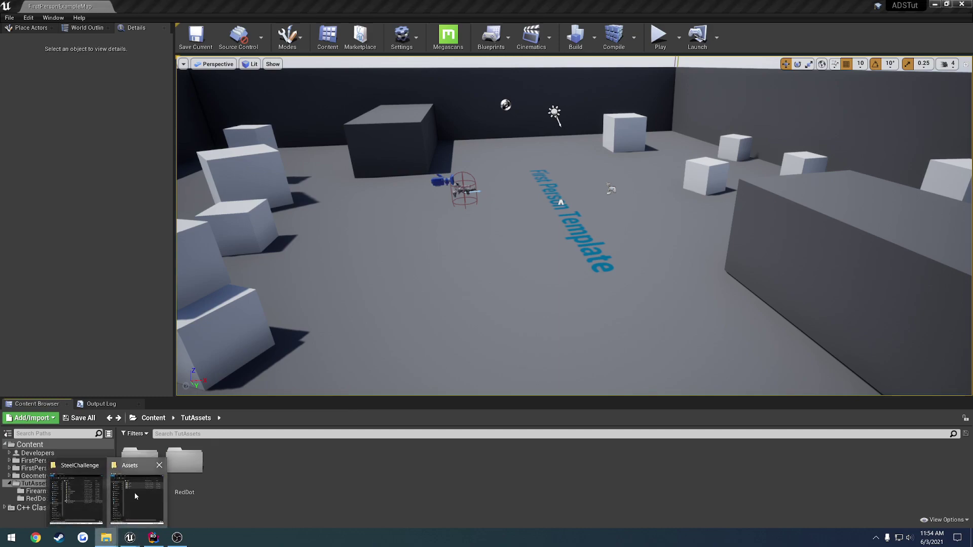
click(137, 489)
double_click(728, 199)
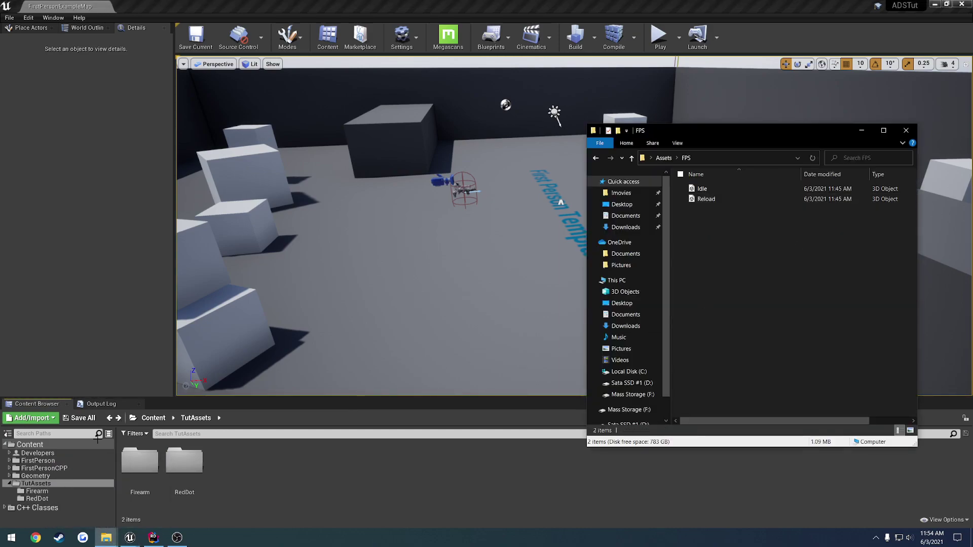
click(36, 462)
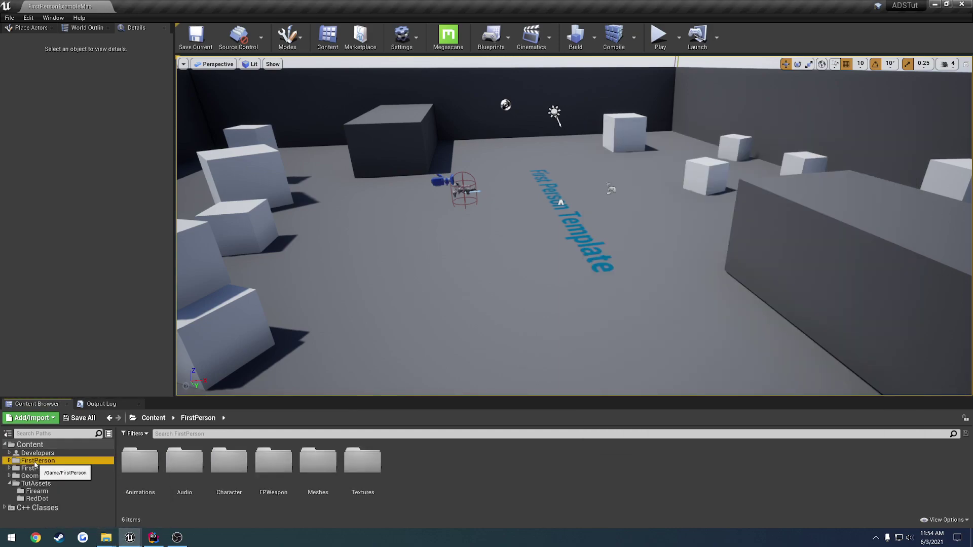
double_click(140, 462)
- Import Idle and Reload into Animations using SK_Mannequin_Arms_Skeleton
key(alt+Tab)
click(703, 191)
key(ctrl+a)
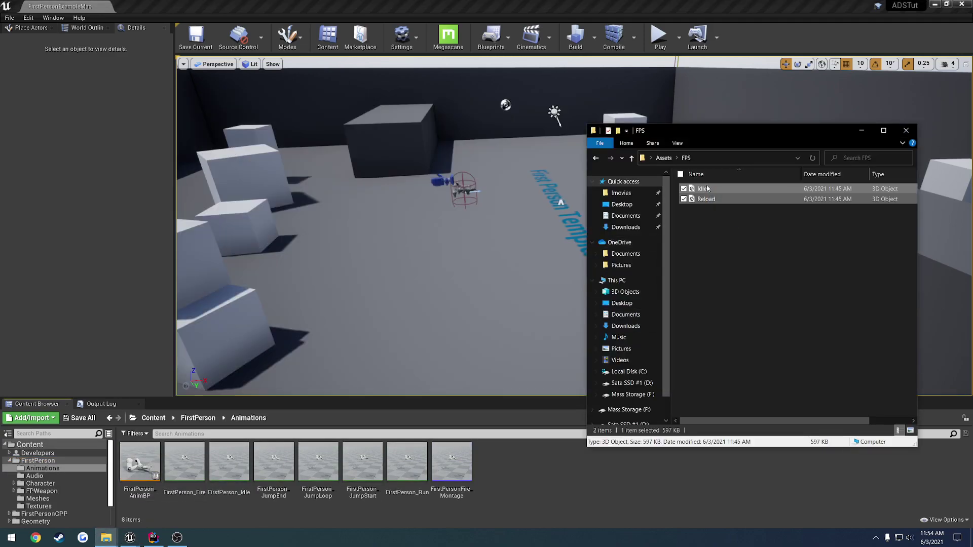
drag(521, 479, 518, 470)
click(536, 155)
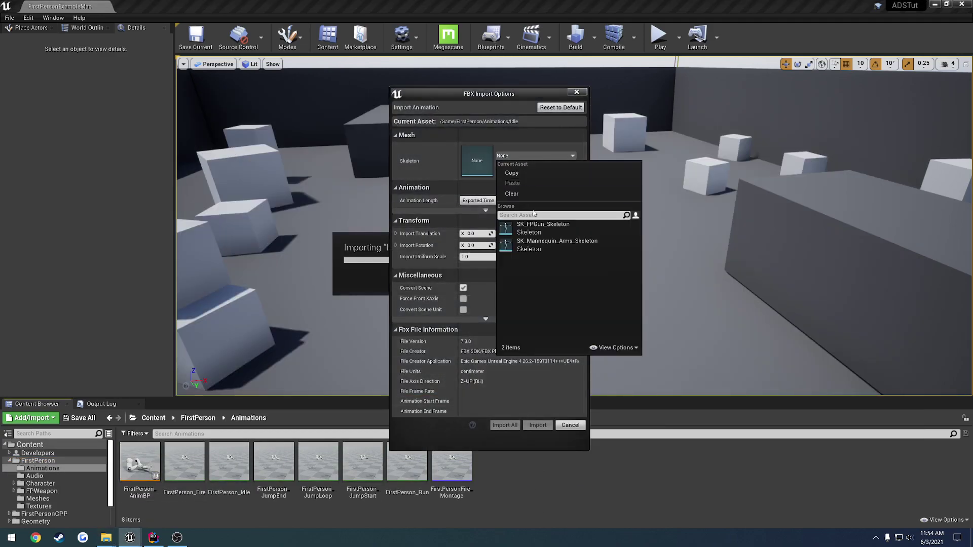
click(567, 245)
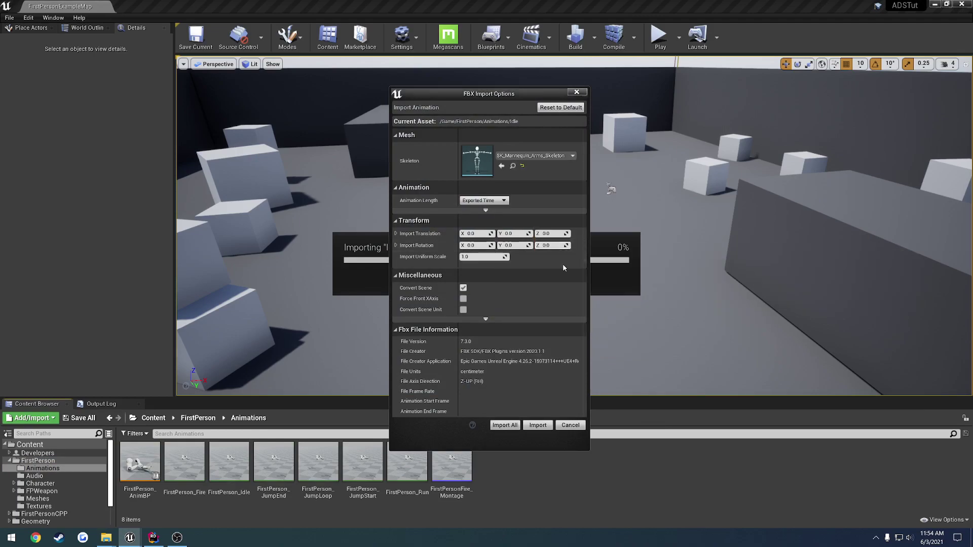
click(512, 425)
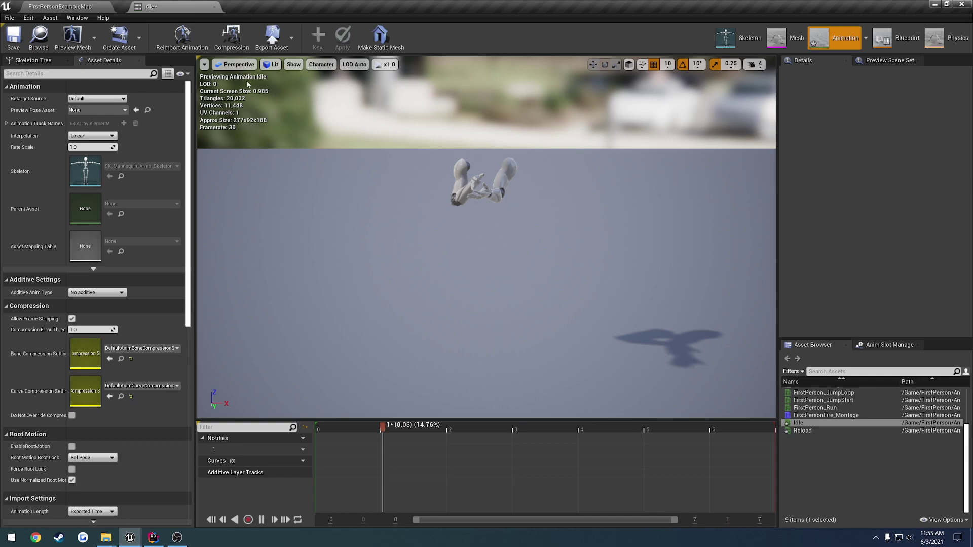
- Preview the Reload animation, close its editor, and return to the FirstPerson folder
click(803, 452)
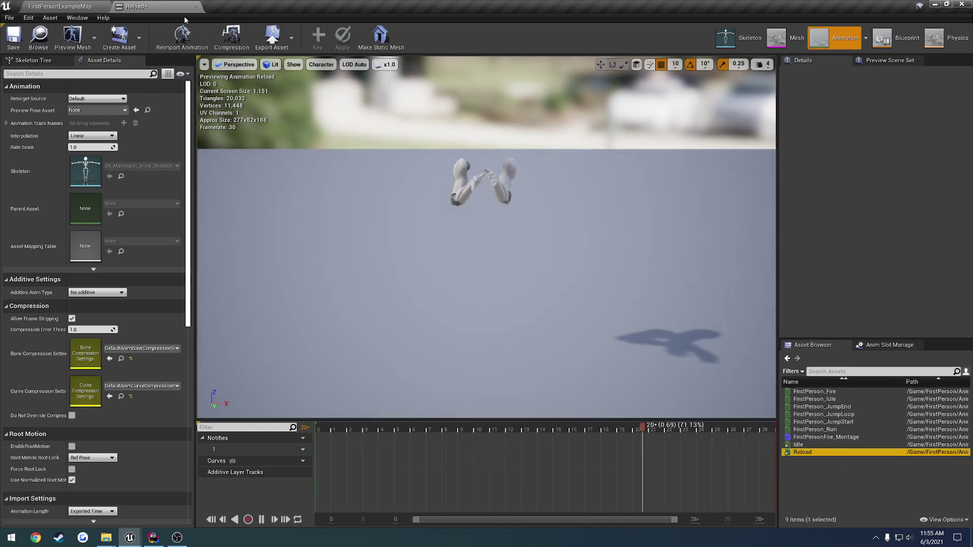
click(196, 8)
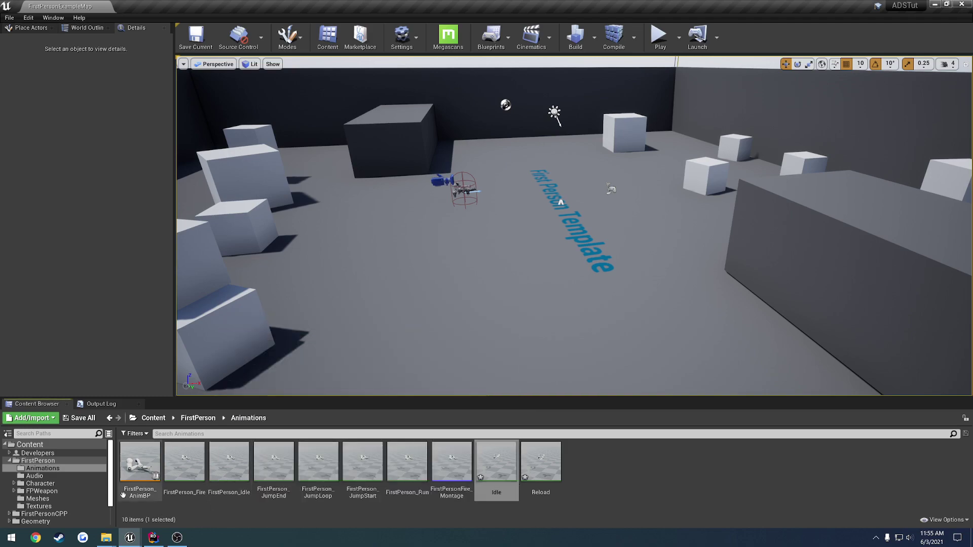
click(9, 461)
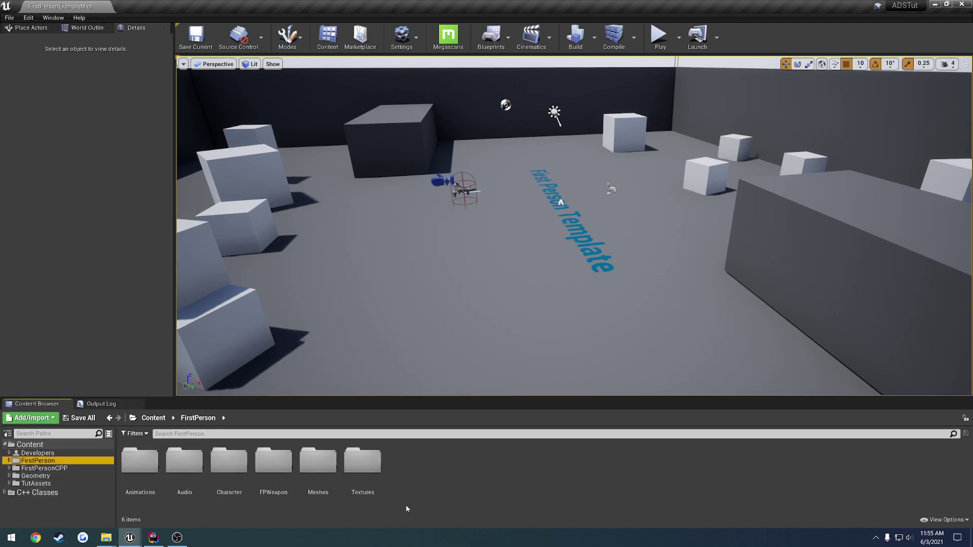
mouse_move(131, 538)
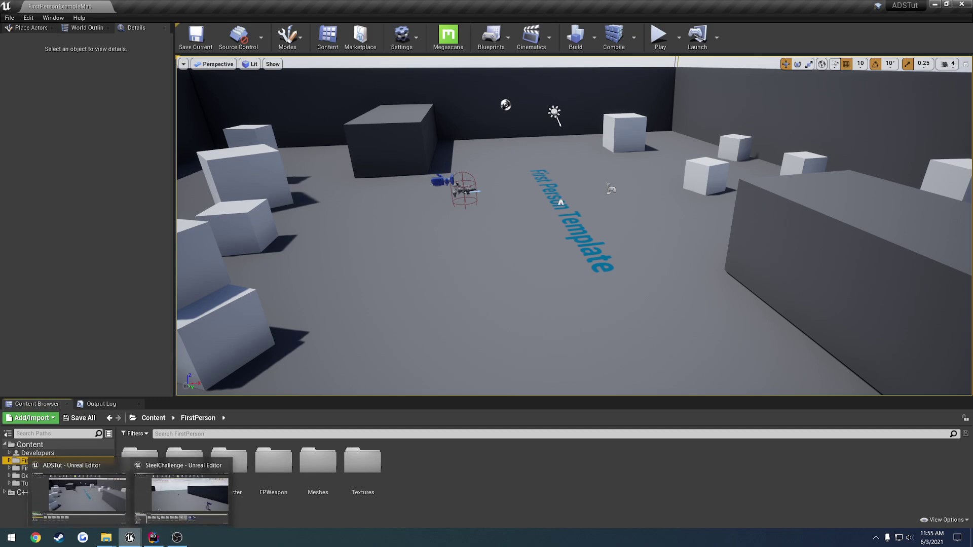
click(136, 526)
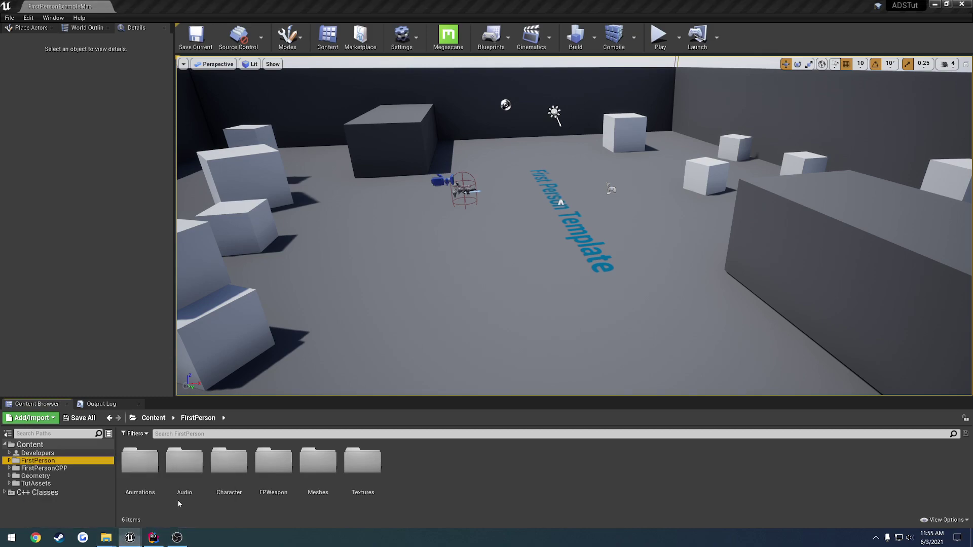
click(680, 40)
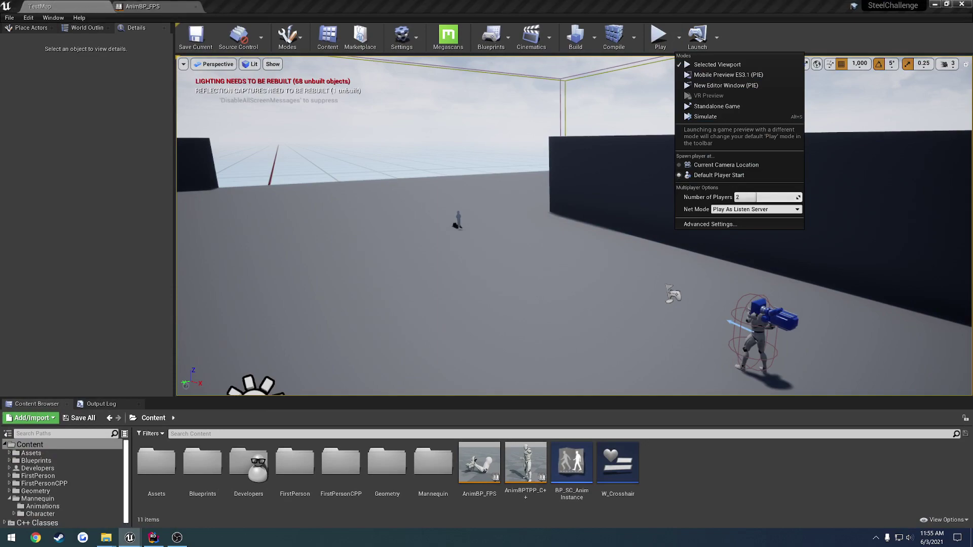
click(725, 85)
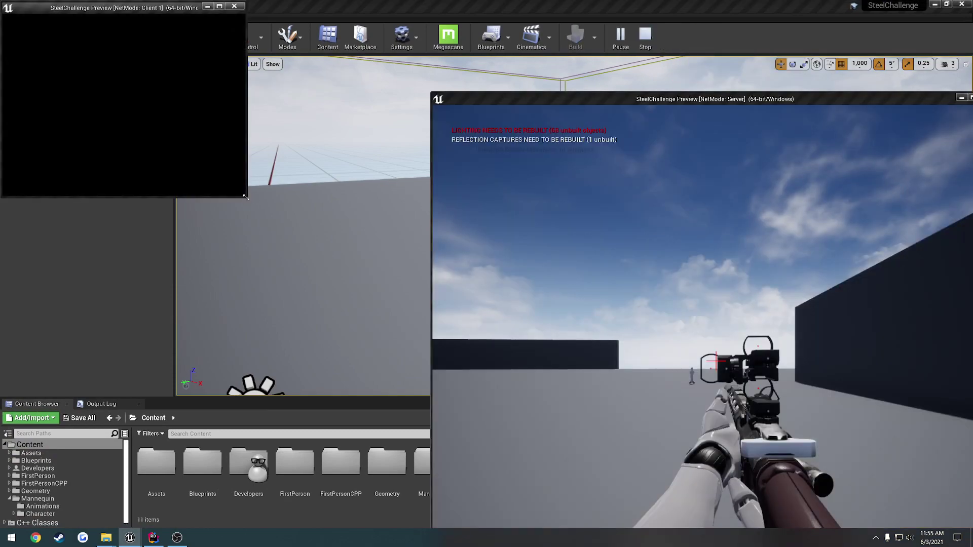
drag(245, 198, 418, 309)
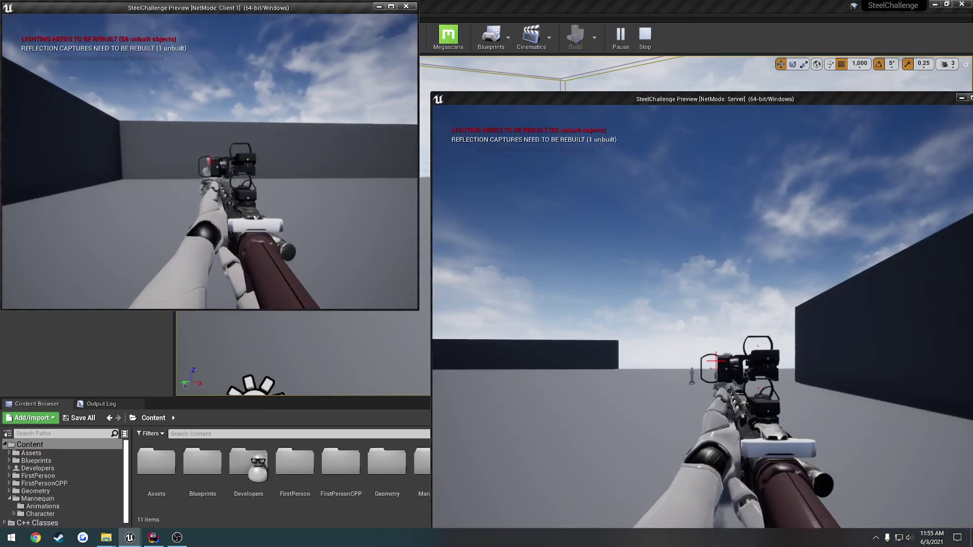
key(d)
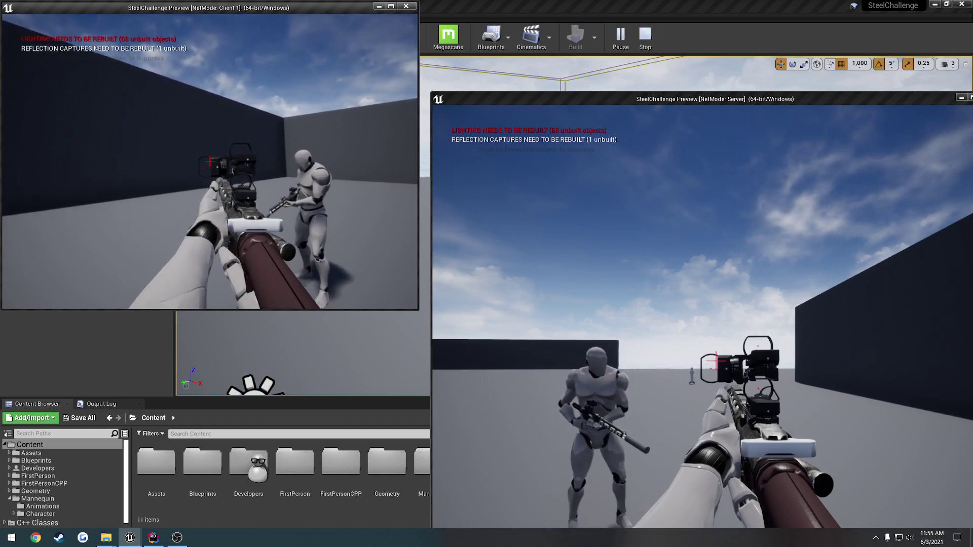
right_click(210, 161)
scroll(210, 161, up, 2)
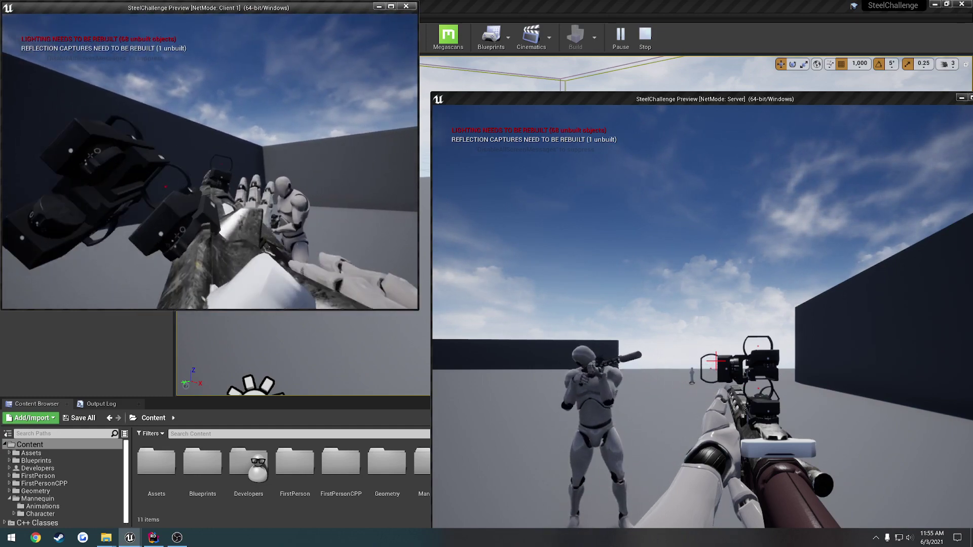
right_click(210, 161)
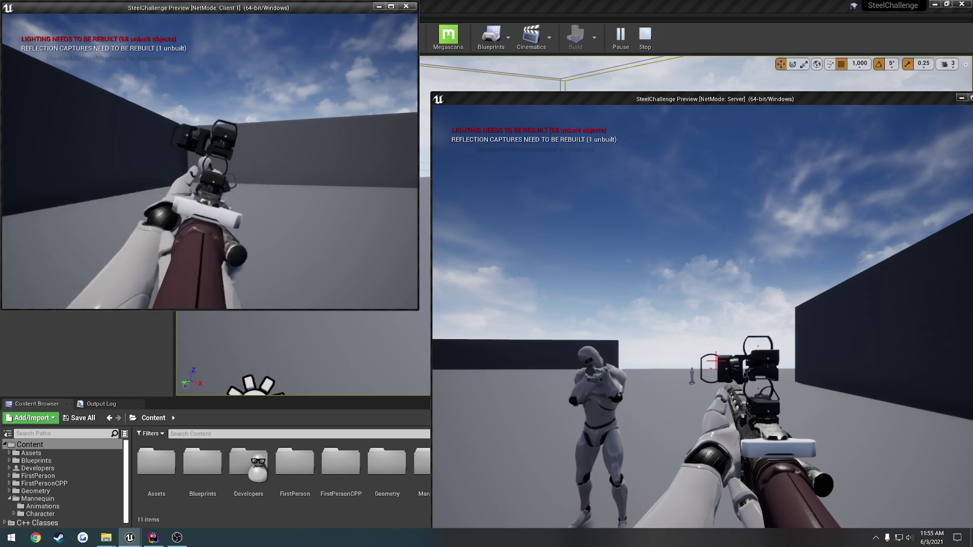
right_click(210, 161)
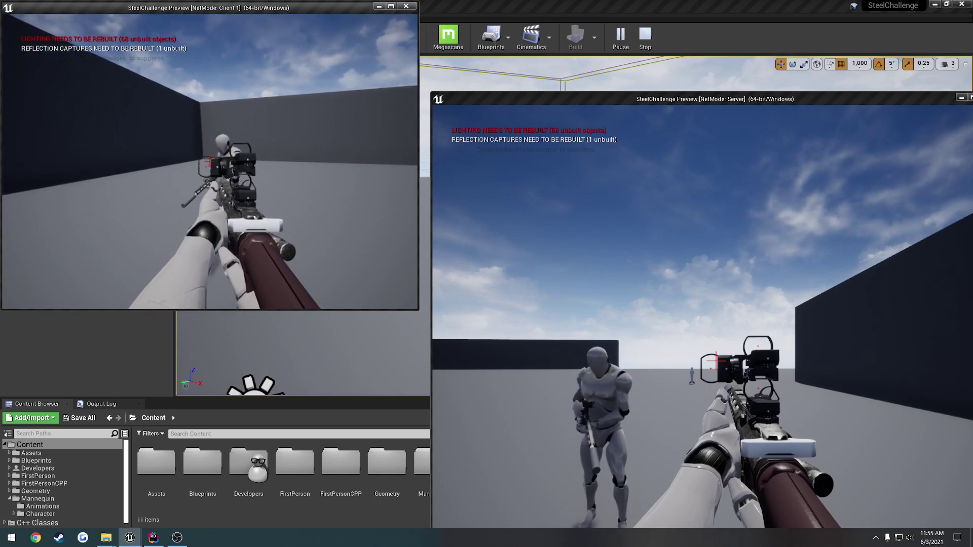
key(a)
right_click(210, 161)
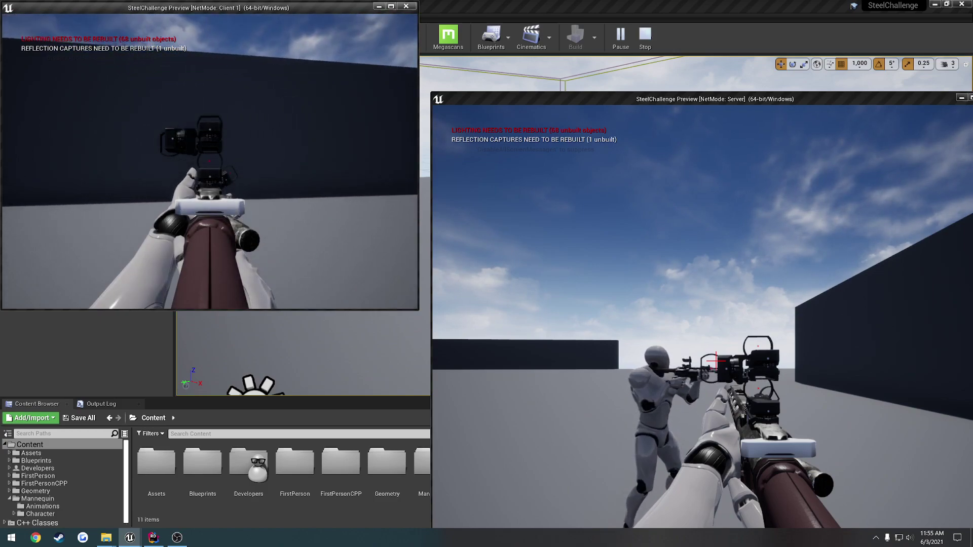
key(Escape)
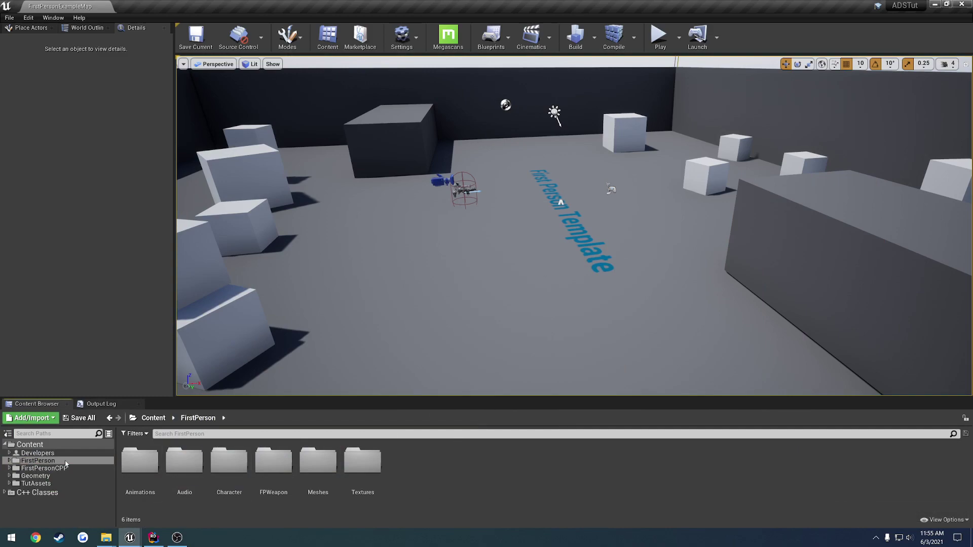
- Add the Third Person feature pack to the project
click(41, 419)
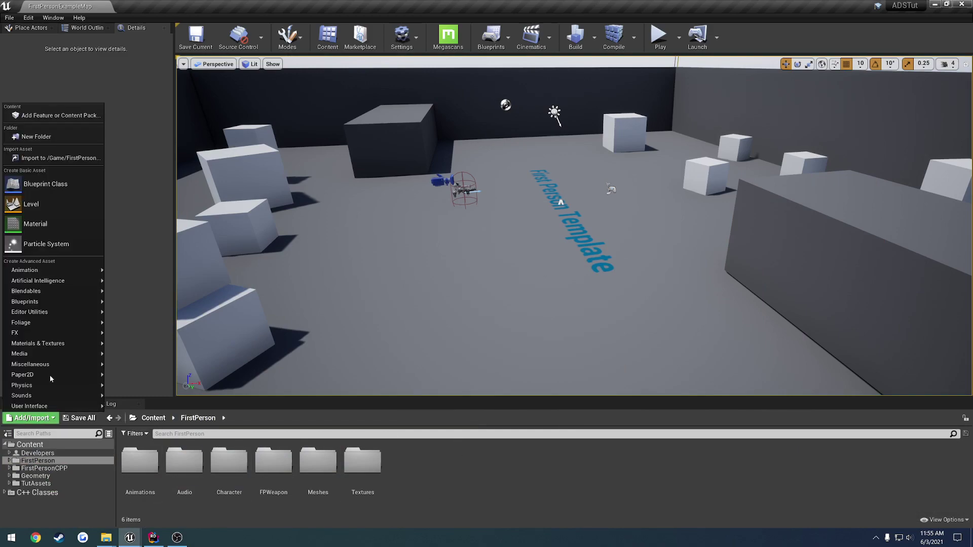
click(53, 115)
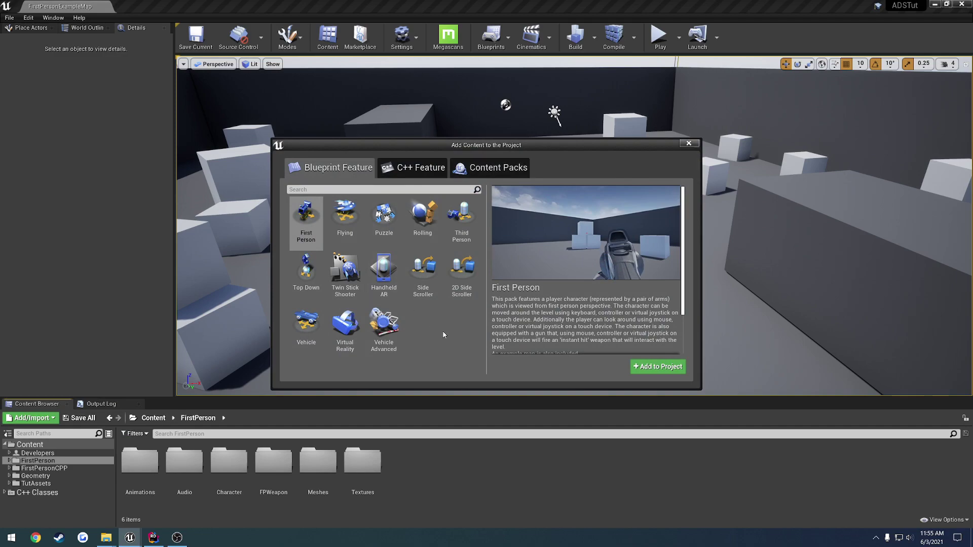
click(461, 223)
click(658, 367)
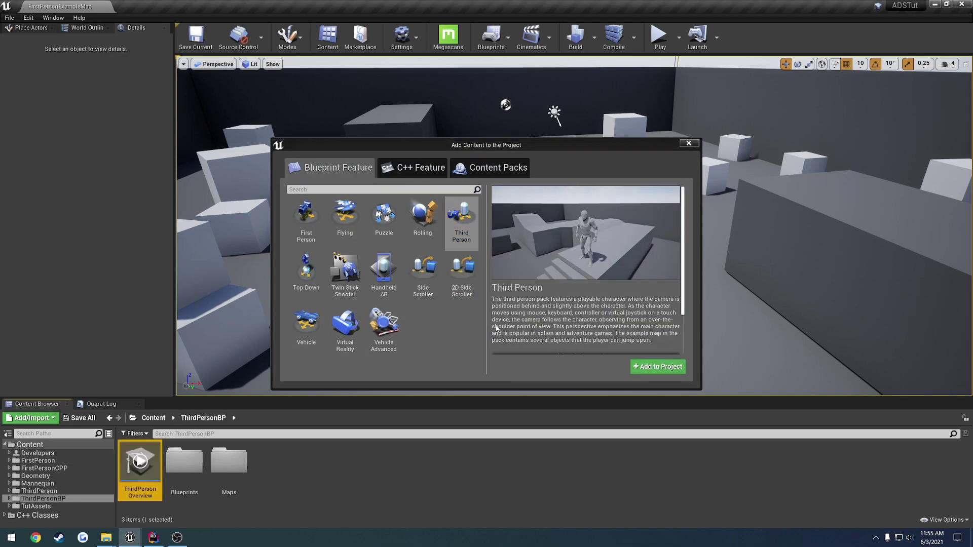
click(691, 144)
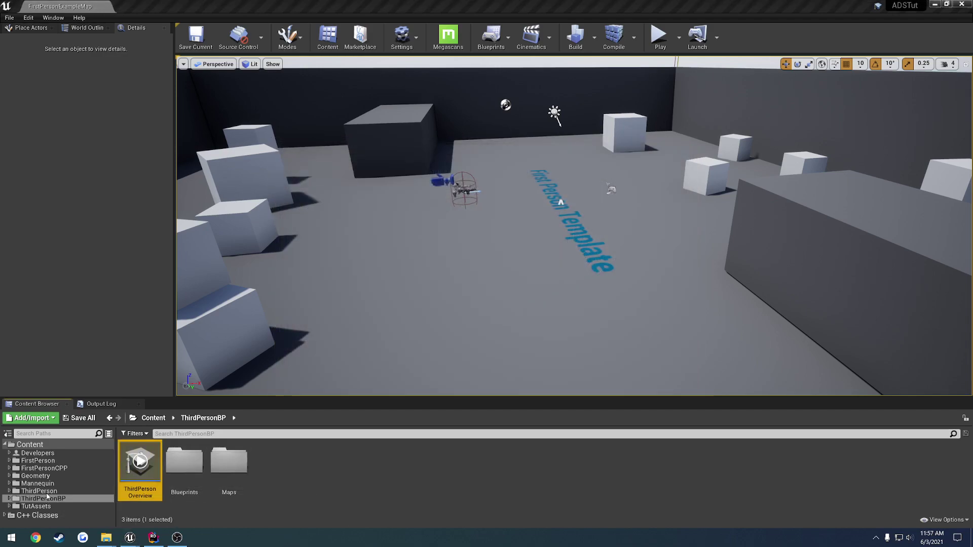
- Force-delete the ThirdPerson folder and its meshes
click(71, 491)
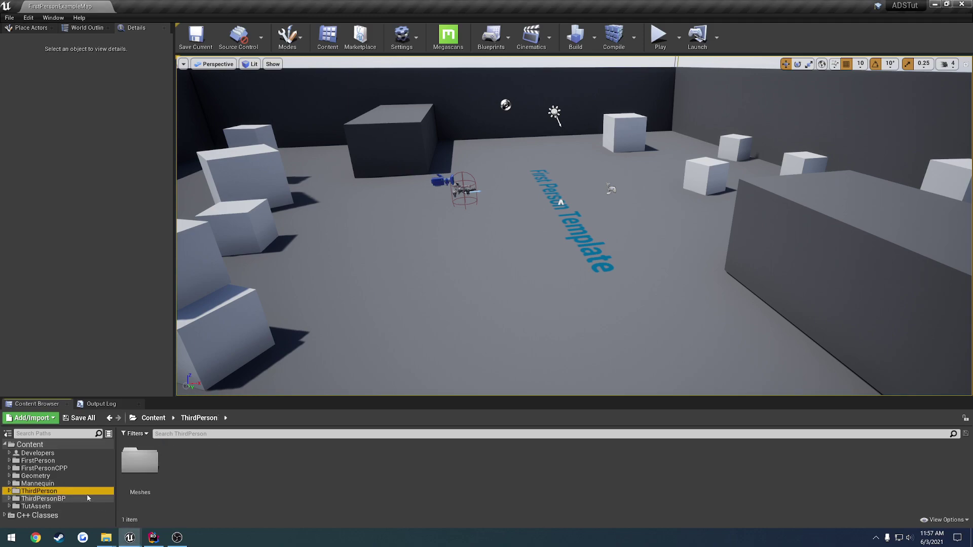
double_click(139, 460)
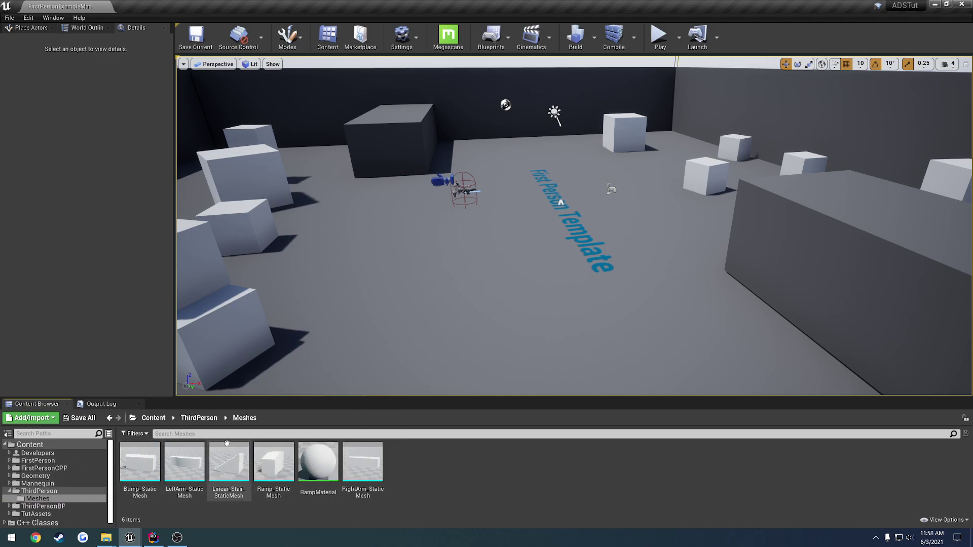
click(10, 491)
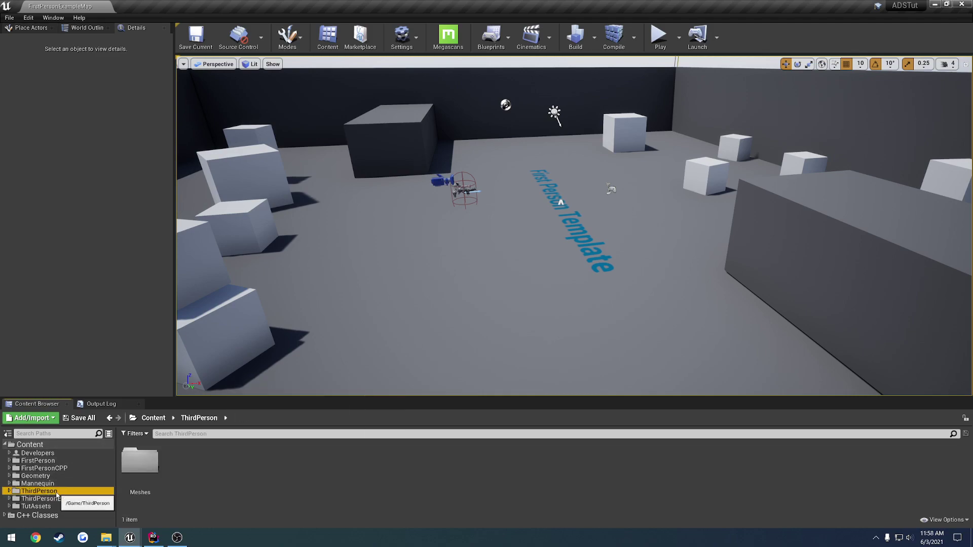
key(Delete)
click(83, 513)
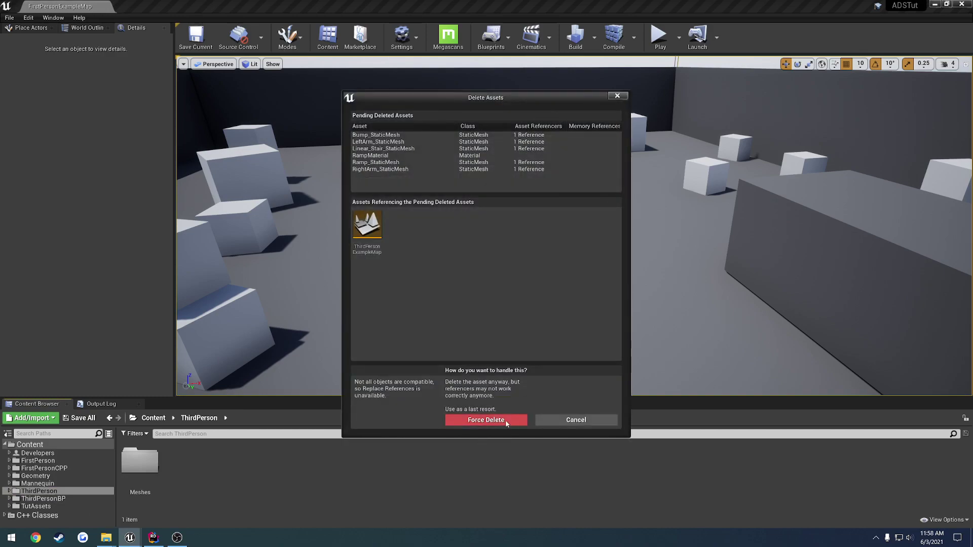
click(506, 421)
- Delete ThirdPersonOverview and the Maps folder, including the example map and build data
click(69, 492)
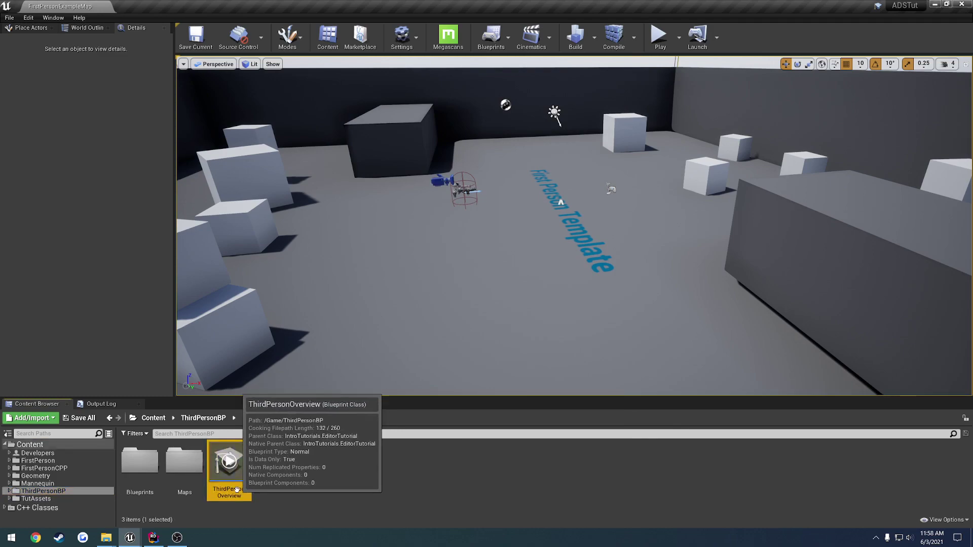
ctrl+click(184, 469)
key(Delete)
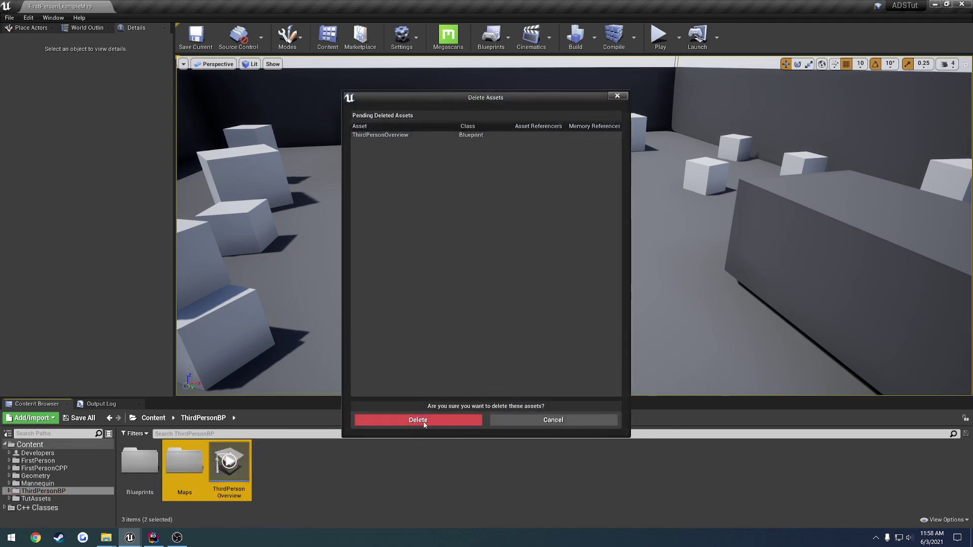
click(424, 424)
click(383, 464)
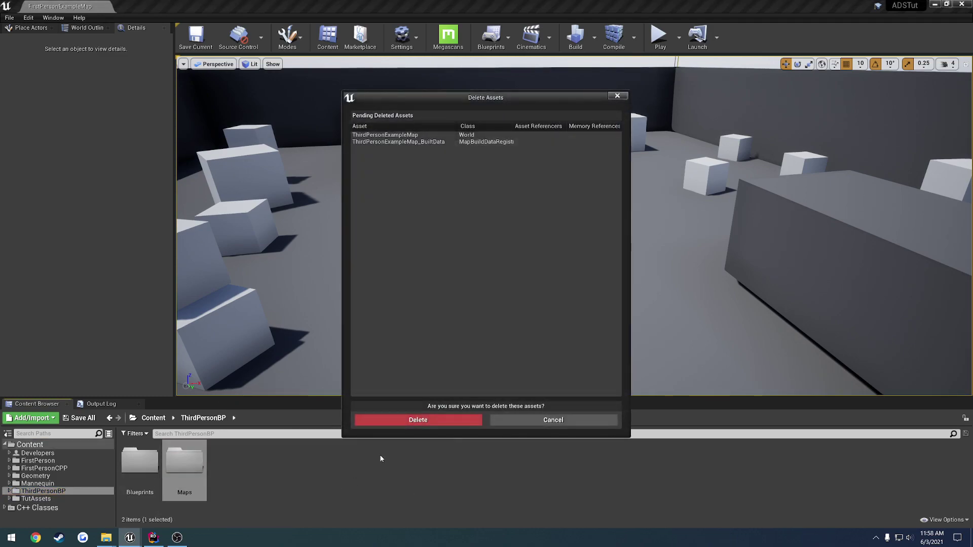
click(416, 421)
- Delete the ThirdPersonBP folder after checking its Blueprints
double_click(140, 462)
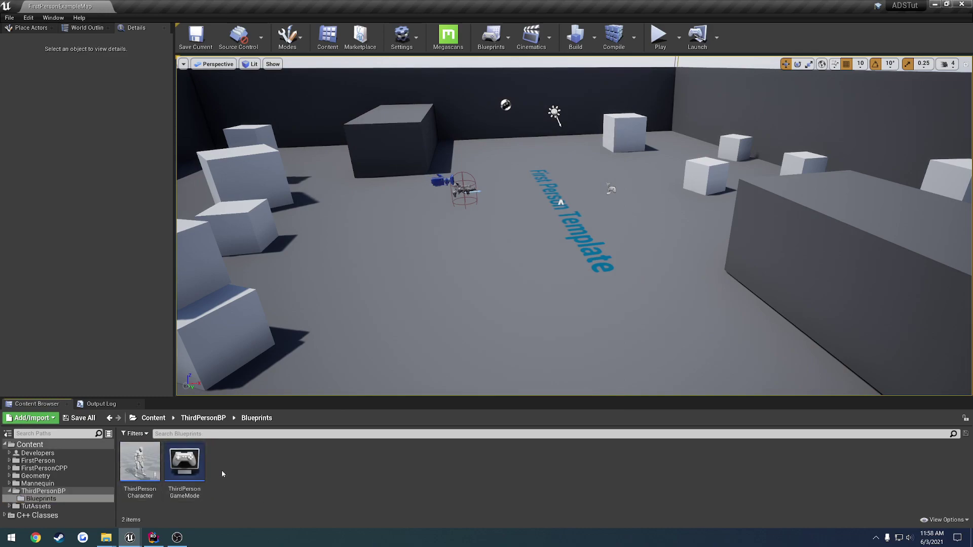
click(8, 493)
key(Delete)
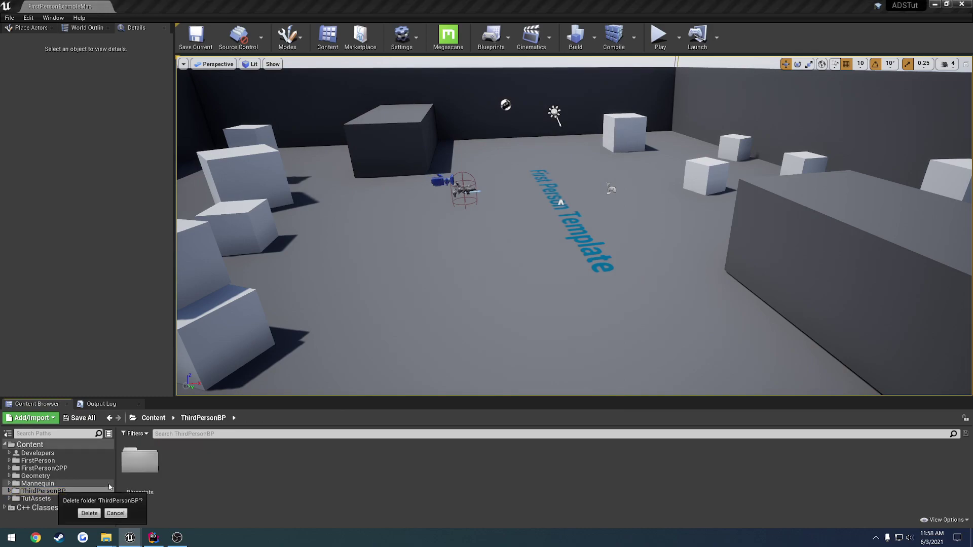
click(87, 513)
- Force-delete the remaining ThirdPersonBP assets and open Mannequin > Animations
click(415, 420)
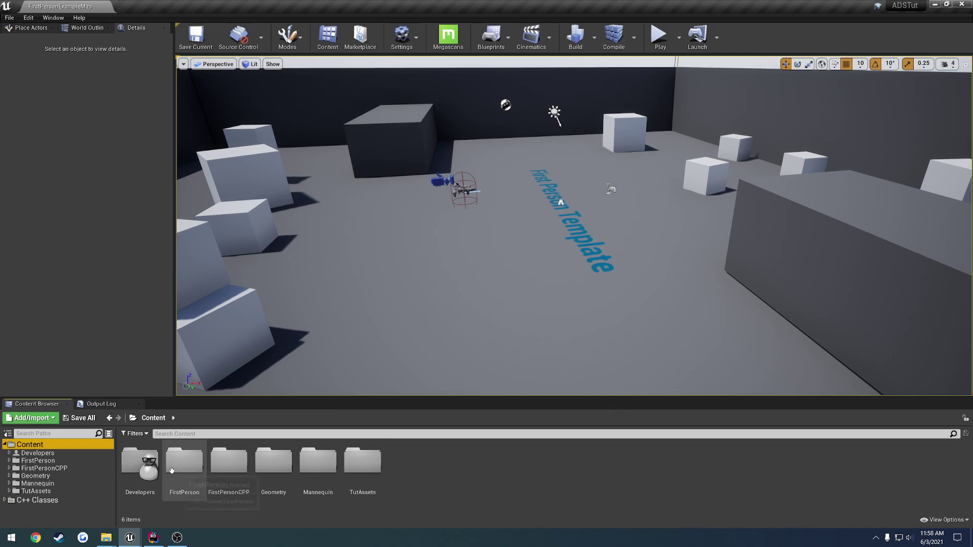
click(38, 484)
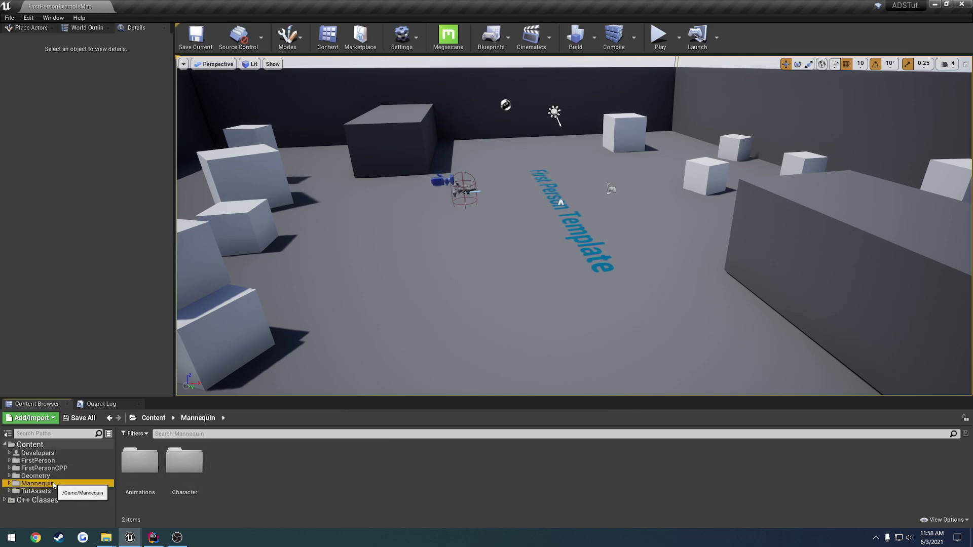
click(146, 472)
double_click(146, 471)
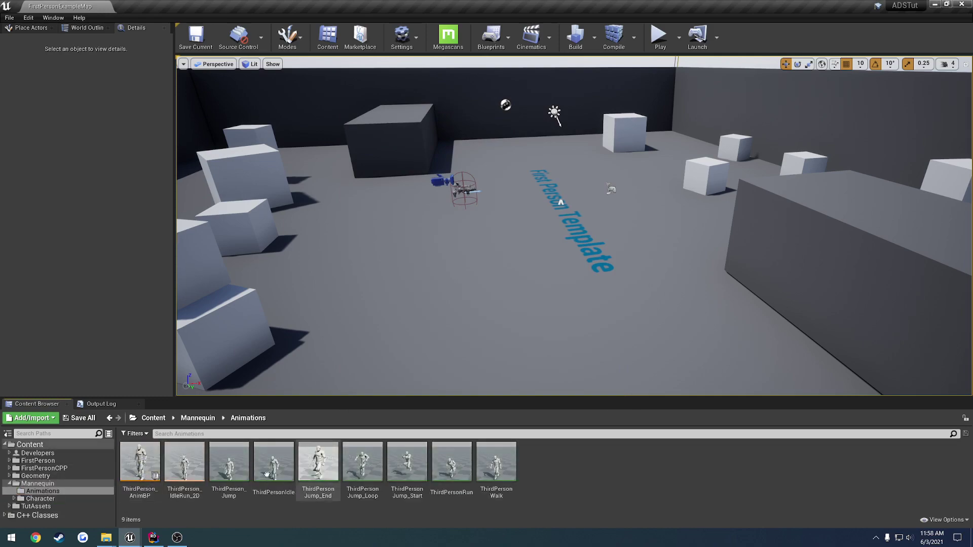
key(alt+Left)
click(201, 463)
double_click(201, 464)
double_click(201, 464)
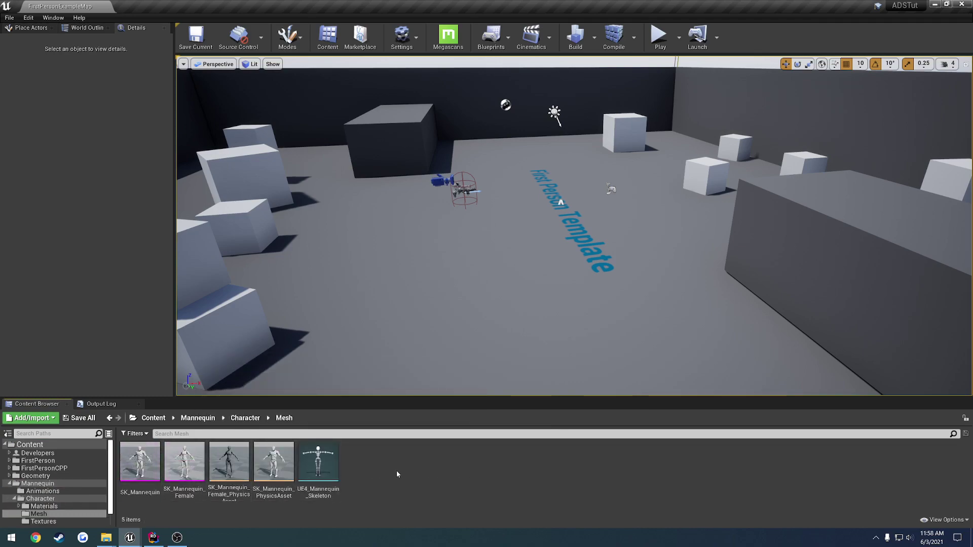
key(alt+Left)
key(alt+Left)
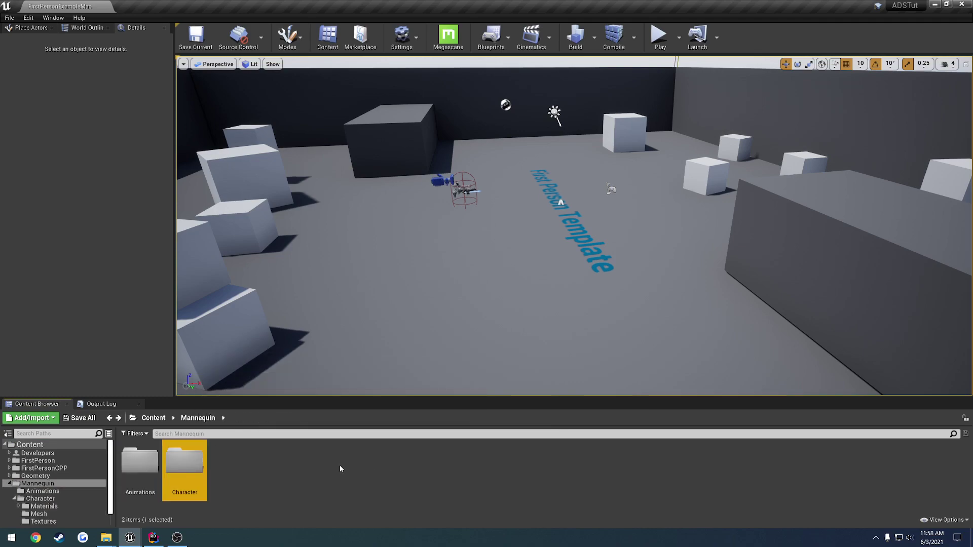
double_click(135, 465)
- Import Idle_Rifle_Hip from the TPS folder with UE4_Mannequin_Skeleton and preview it
mouse_move(106, 537)
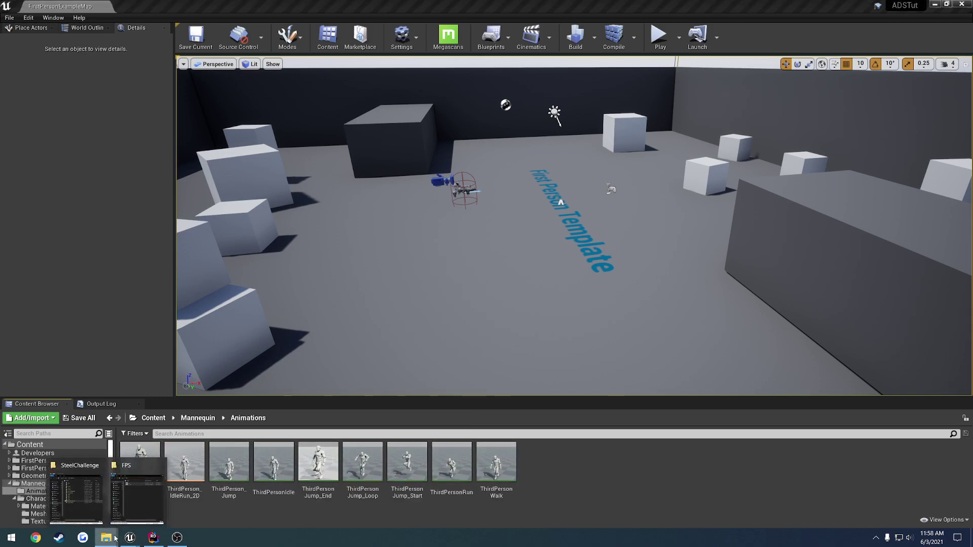
click(138, 499)
key(alt+Left)
double_click(713, 219)
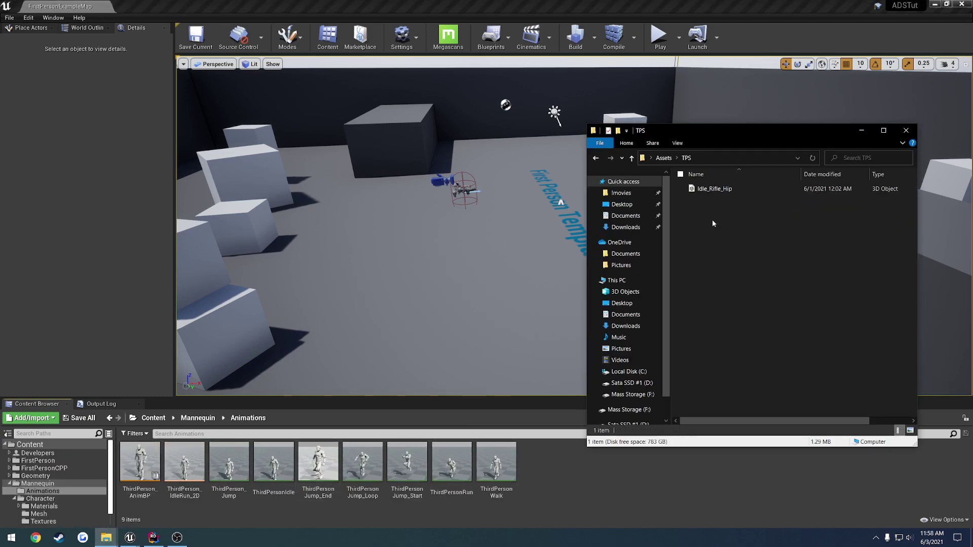
drag(719, 190, 545, 482)
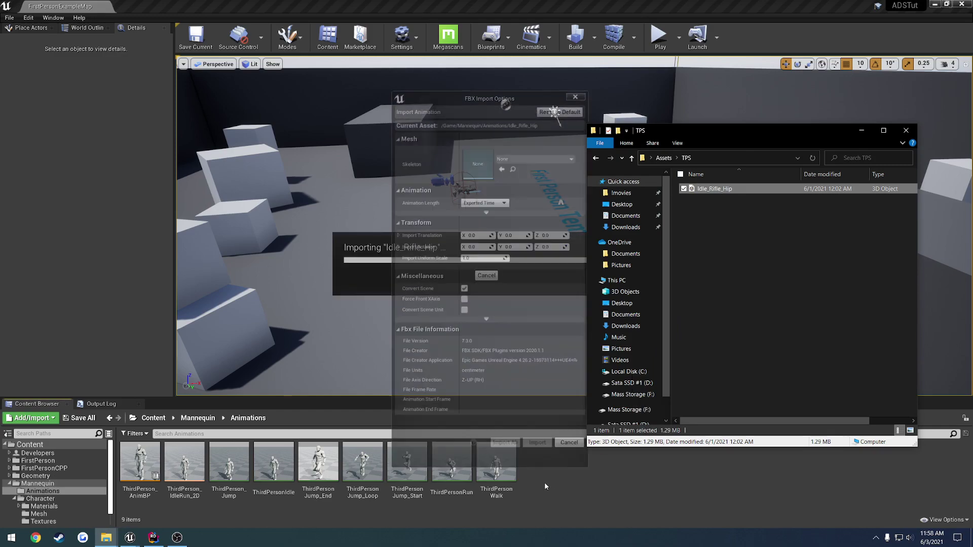
click(533, 158)
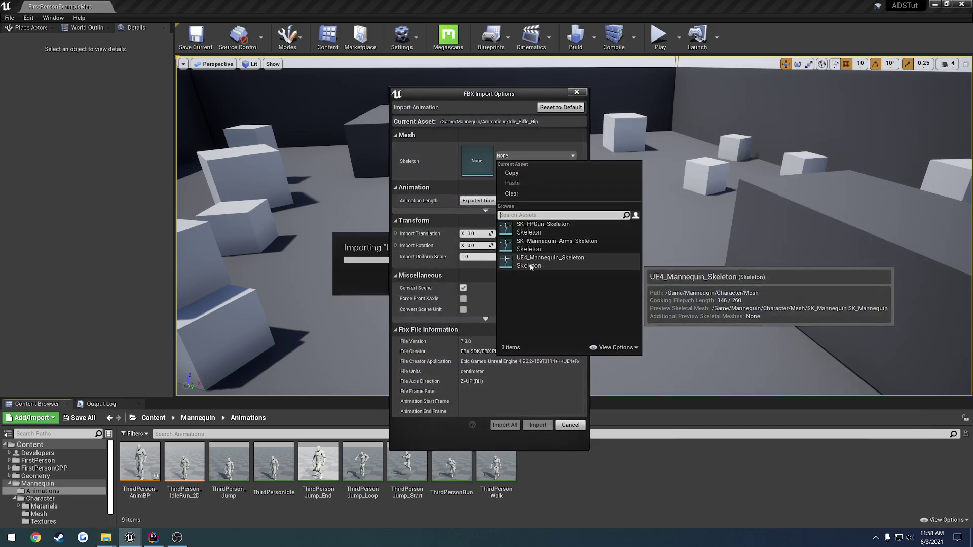
click(549, 263)
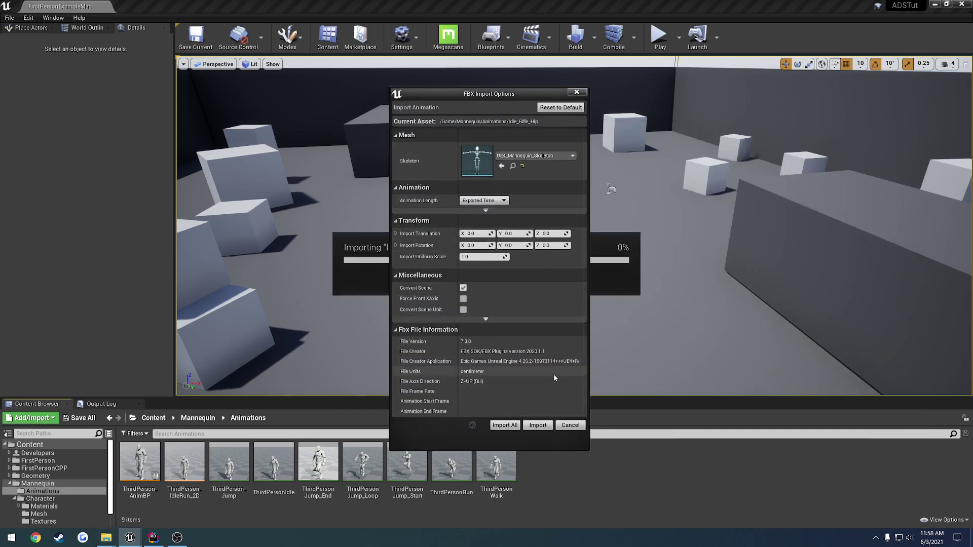
click(538, 425)
double_click(140, 466)
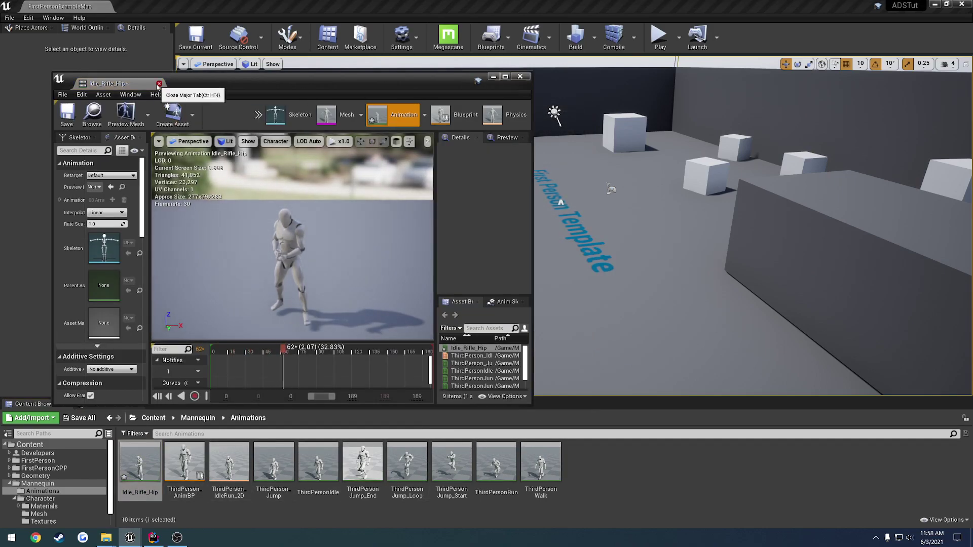
click(159, 84)
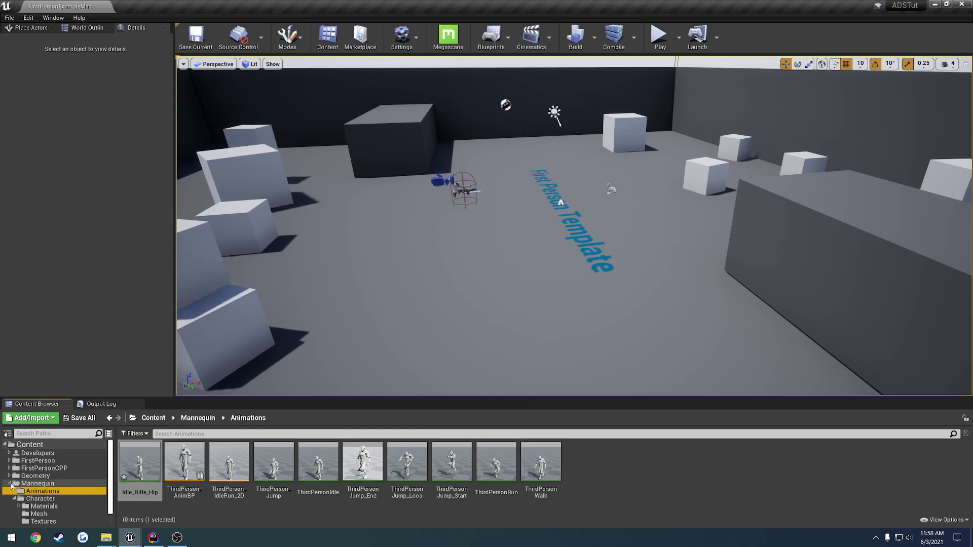
- Collapse Mannequin in the folder tree, use the File menu, and select the Content root
click(12, 485)
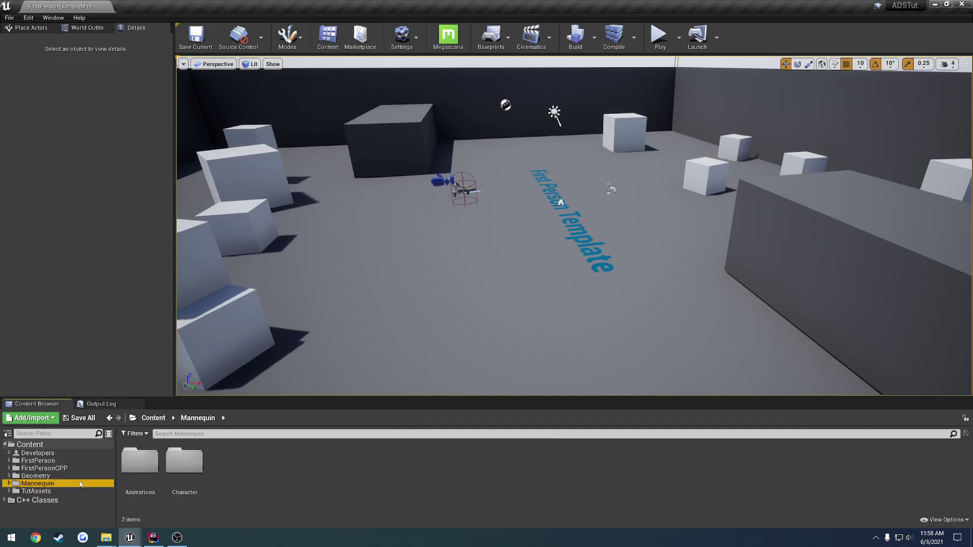
click(284, 466)
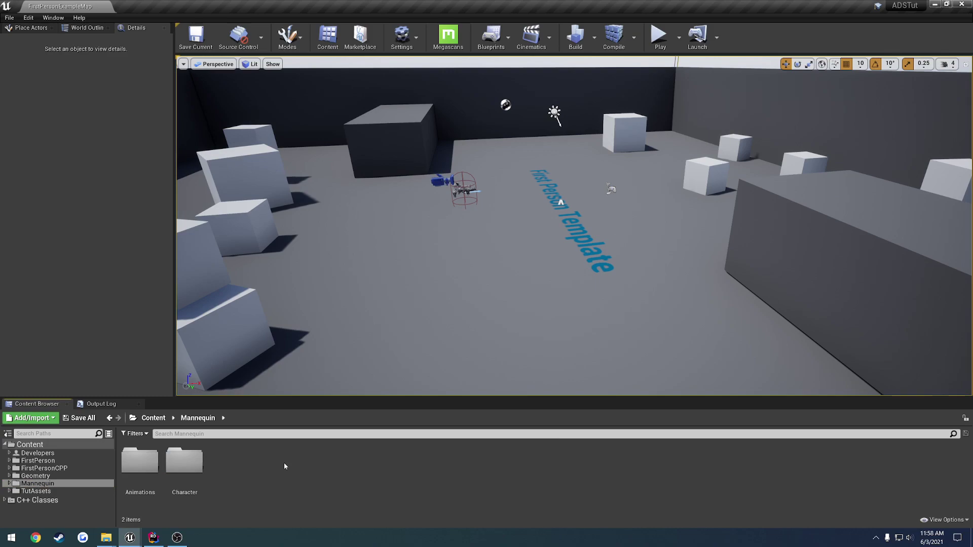
click(9, 17)
click(48, 106)
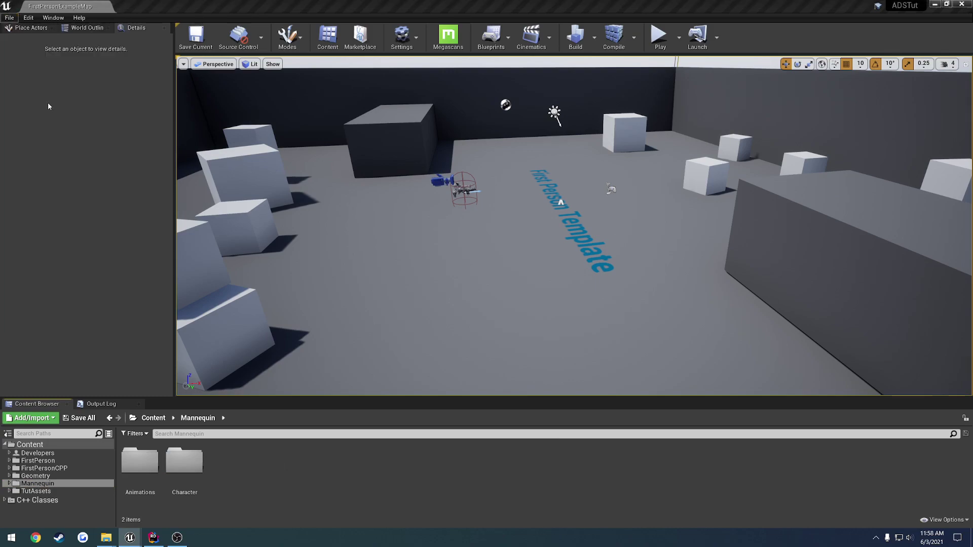
click(30, 445)
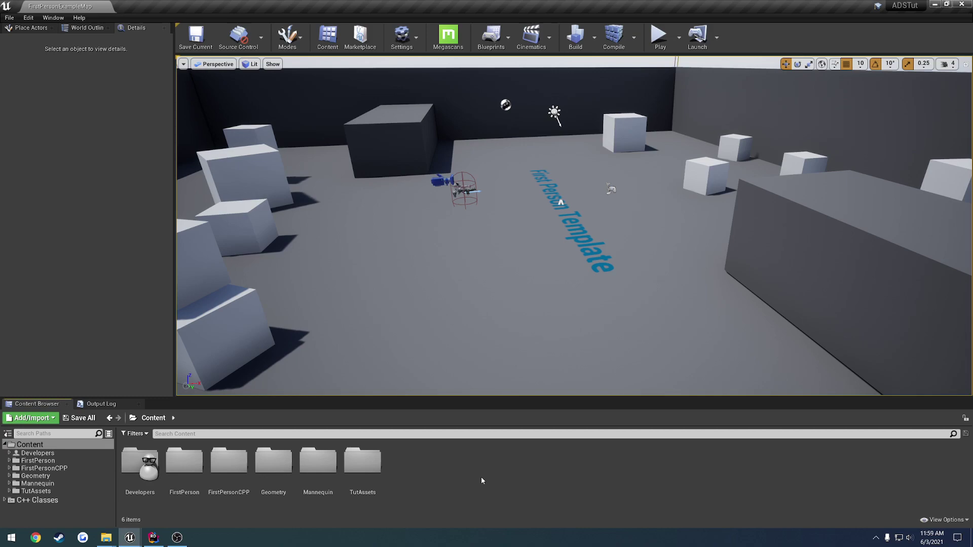
- Switch to the SteelChallenge editor, play the level in the Selected Viewport, then end the session
click(134, 536)
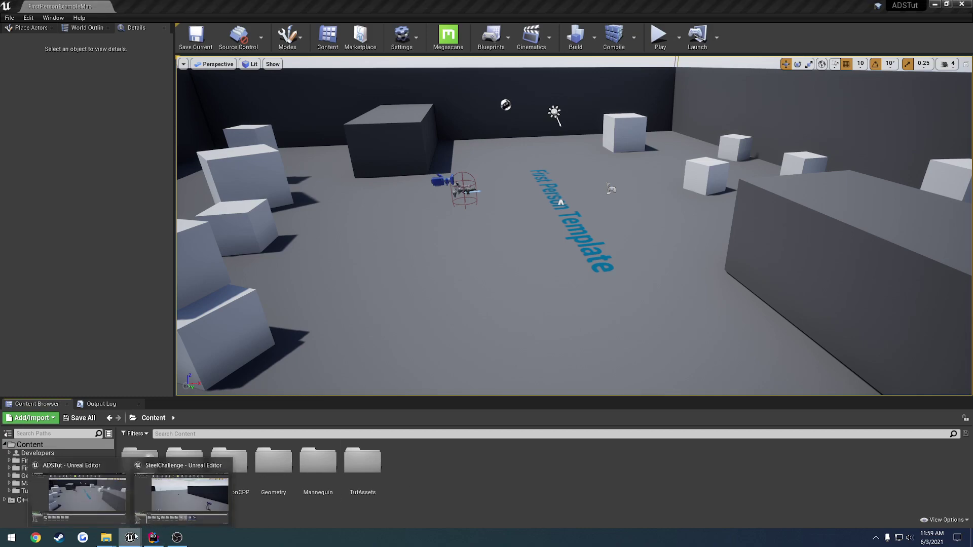
click(177, 499)
click(680, 37)
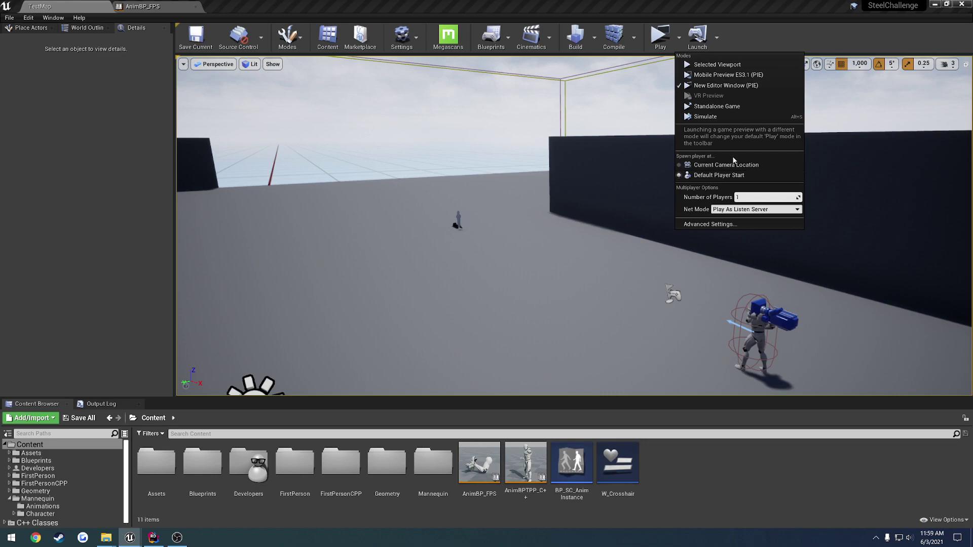
click(718, 65)
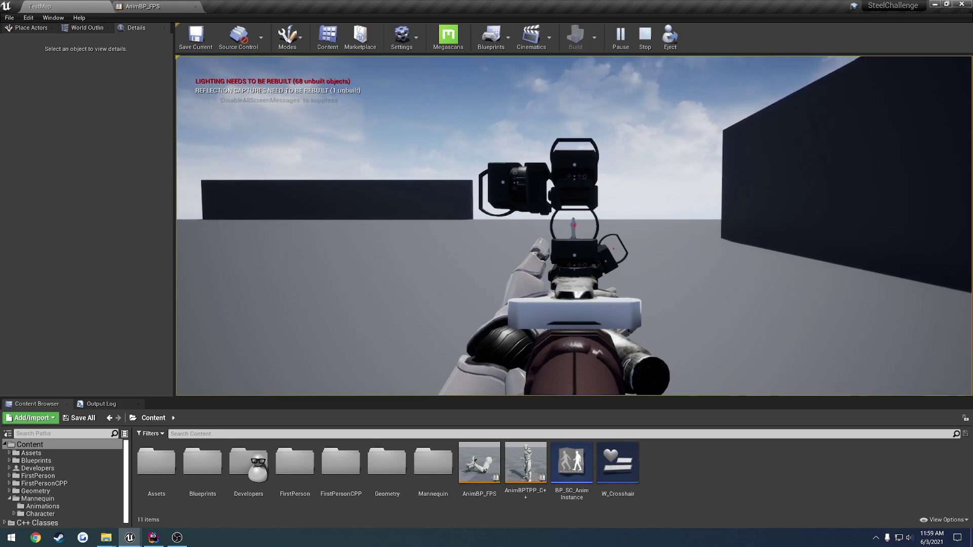
key(Escape)
- Open FirstPerson > Animations > FirstPerson_AnimBP, then close the FirstPerson_AnimBP and AnimBP_FPS editors
click(38, 476)
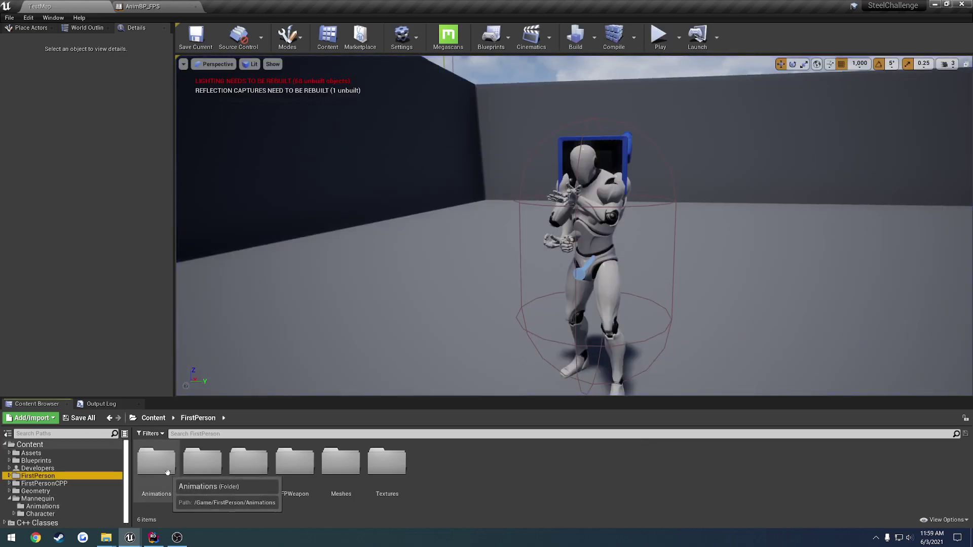
double_click(167, 472)
double_click(245, 461)
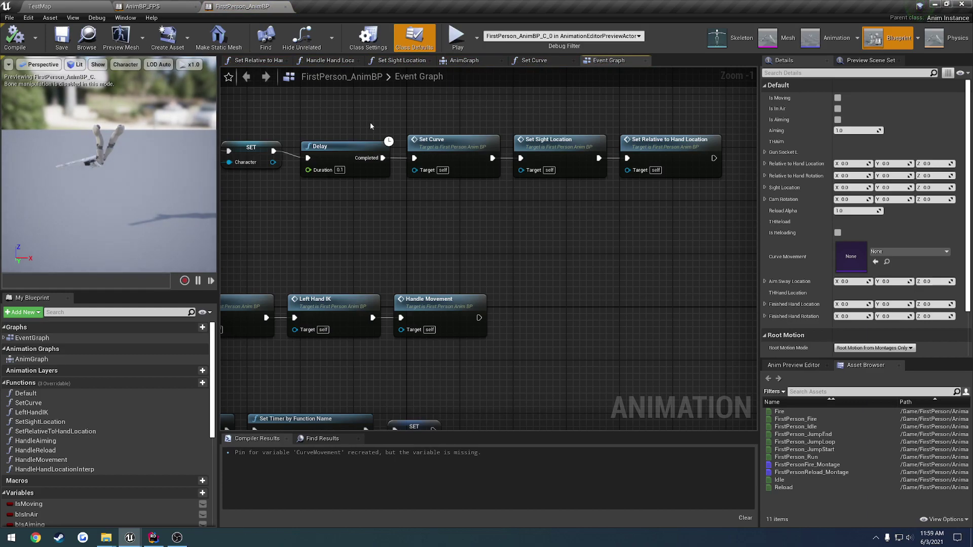
click(286, 6)
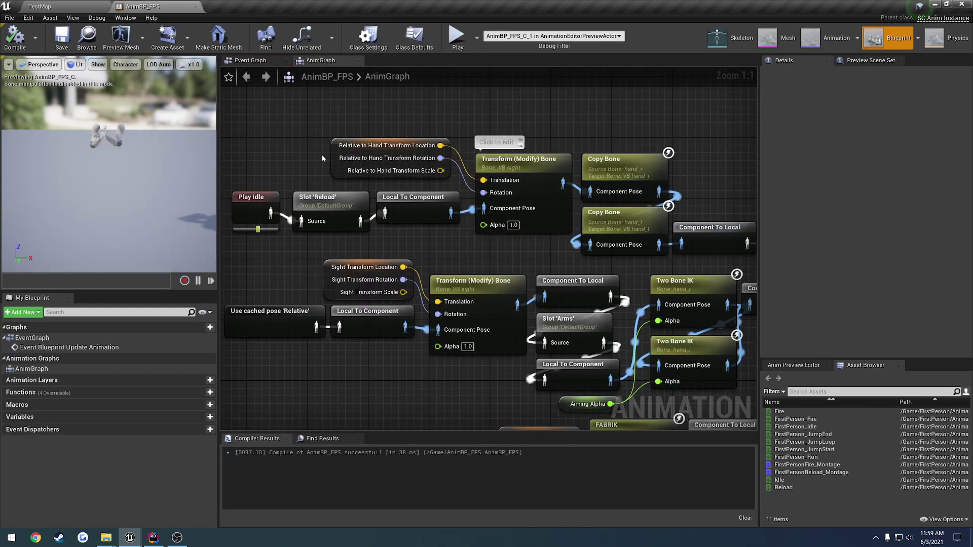
click(195, 6)
- Play the SteelChallenge level, aim down the red dot sight while strafing, then return to ADSTut
click(131, 538)
click(101, 492)
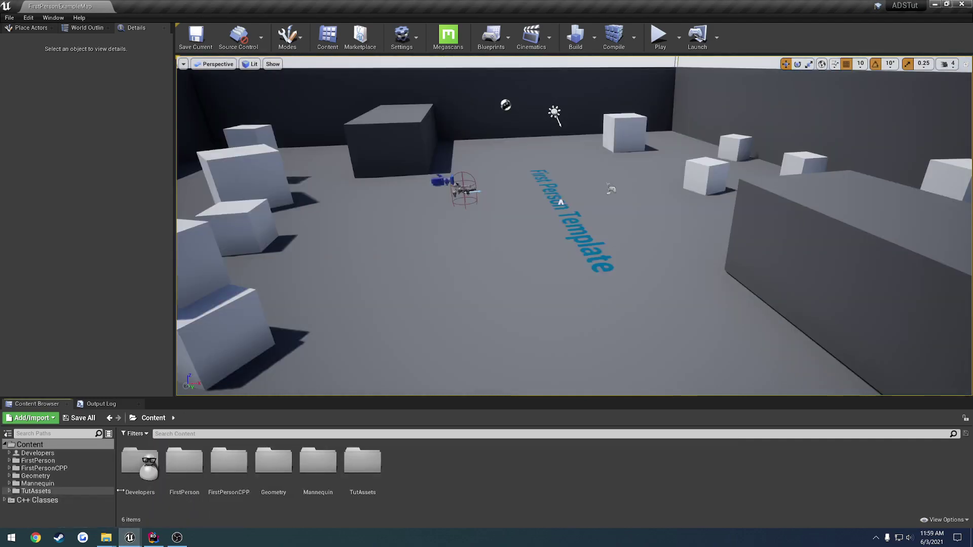
click(133, 538)
click(175, 494)
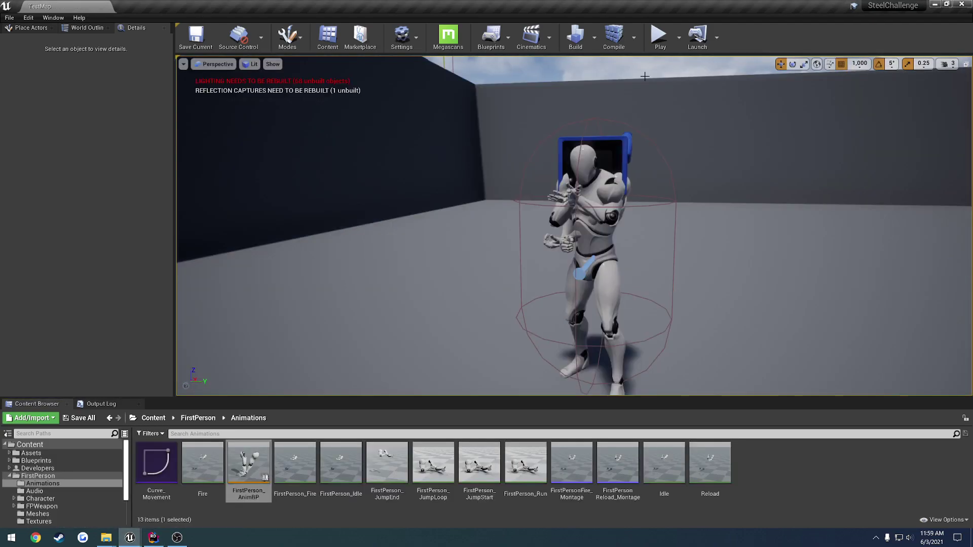
click(660, 43)
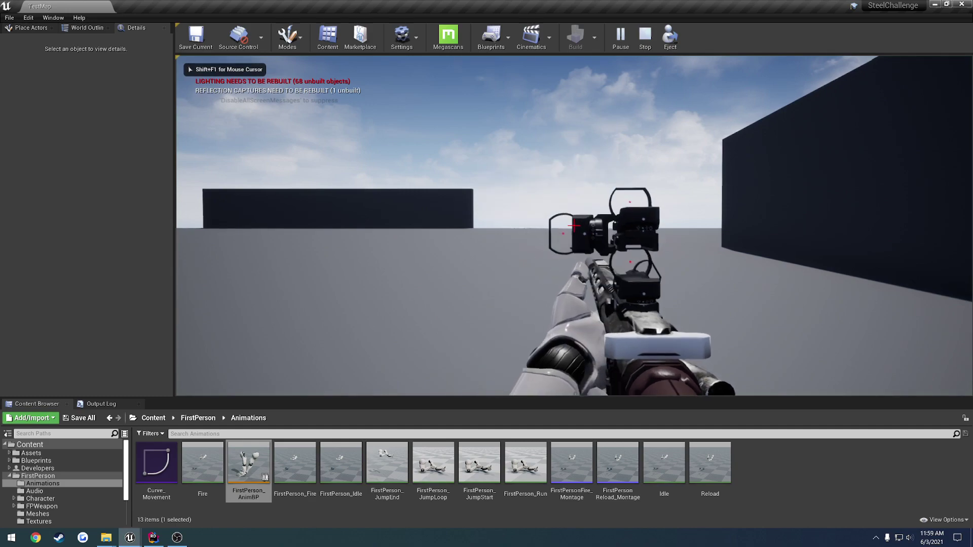
right_click(575, 226)
key(d)
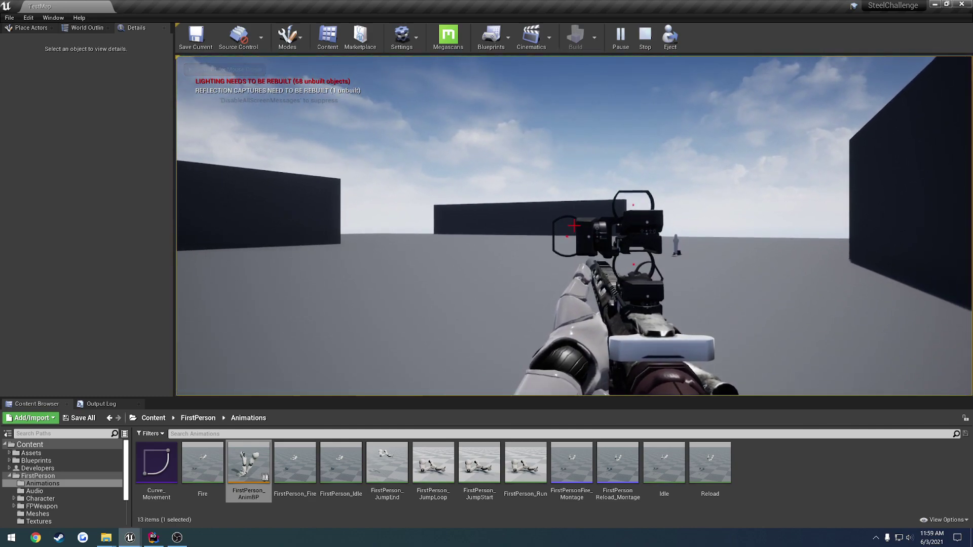
key(alt+Tab)
click(153, 538)
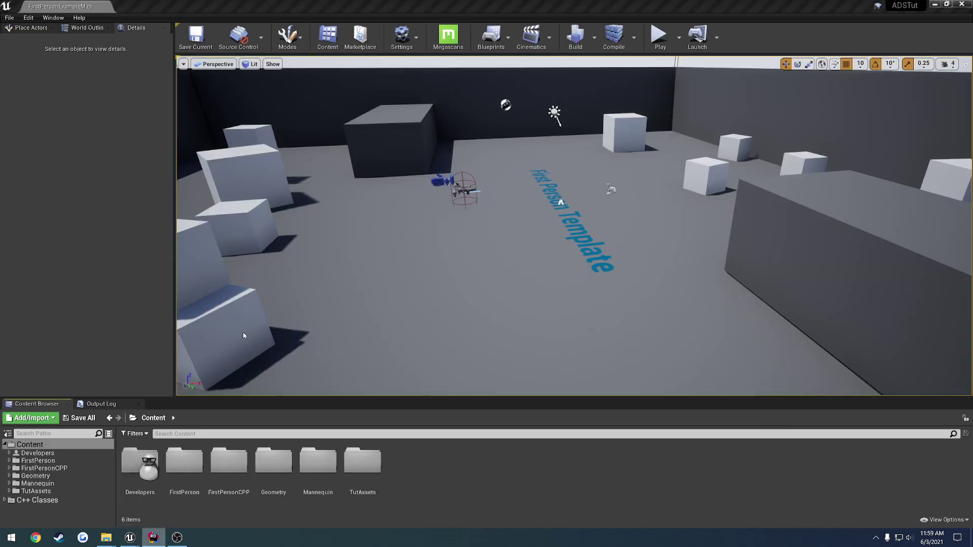
drag(5, 40, 968, 49)
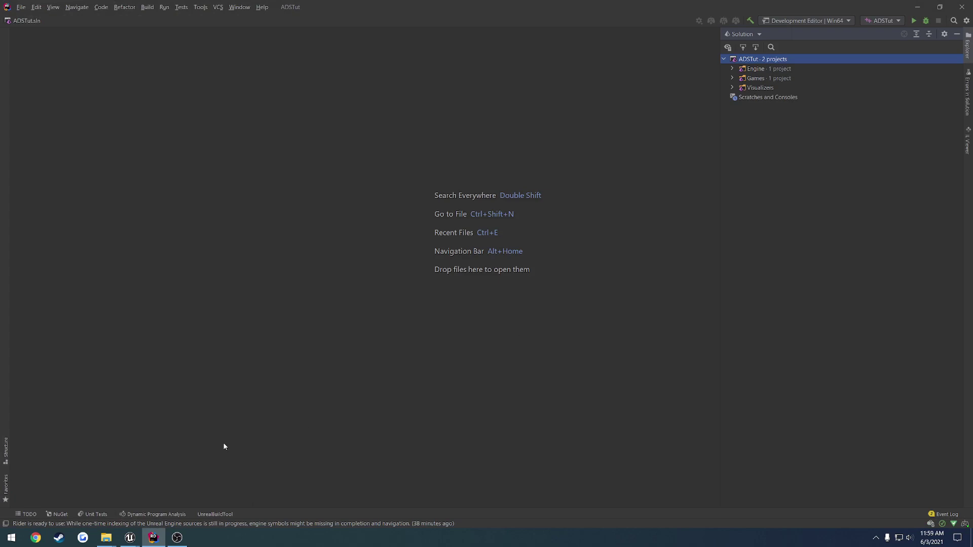
mouse_move(130, 536)
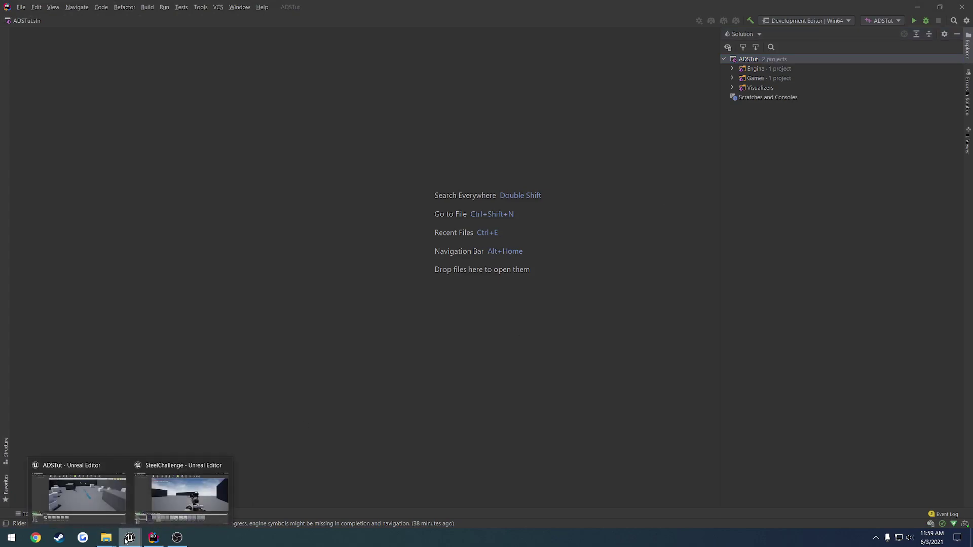
click(184, 500)
click(59, 445)
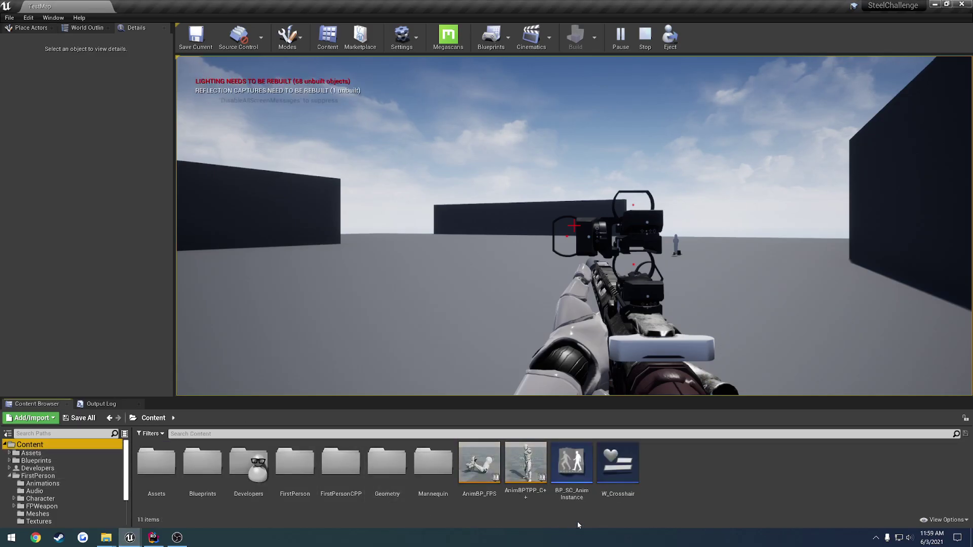
click(9, 476)
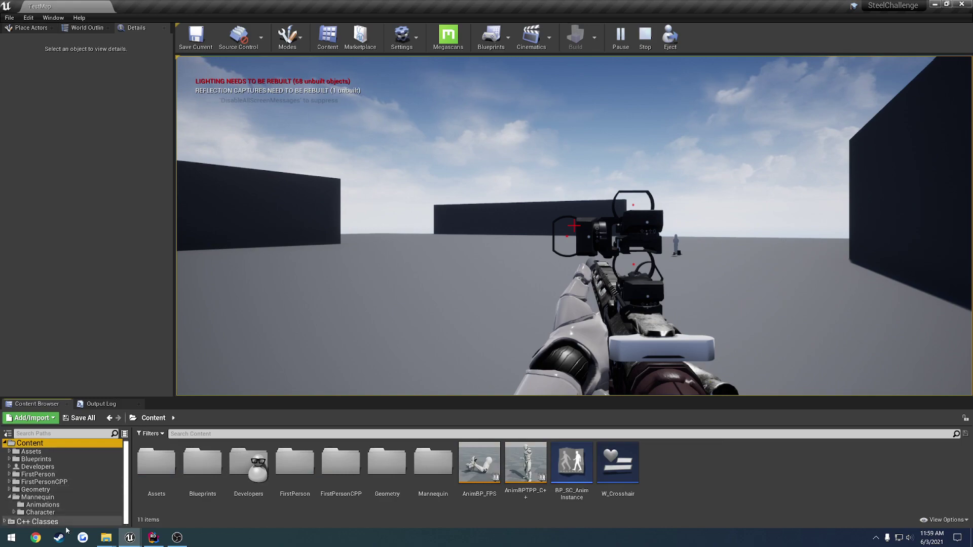
click(71, 522)
click(156, 461)
double_click(156, 461)
double_click(156, 462)
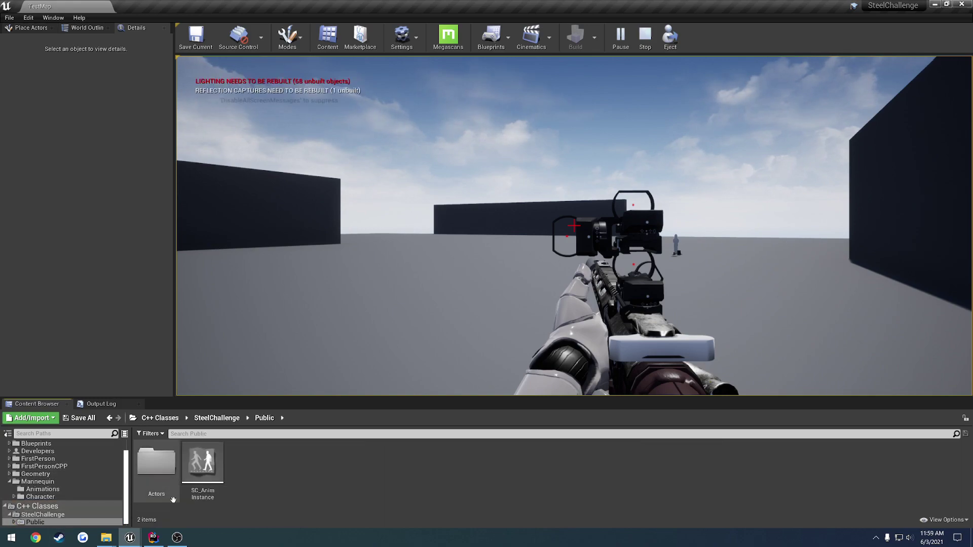
click(207, 465)
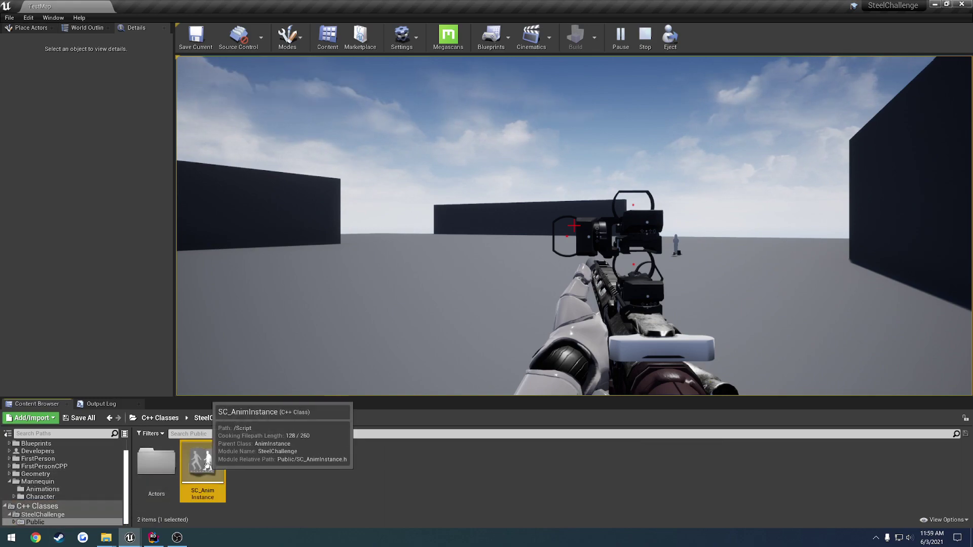
click(9, 482)
click(30, 444)
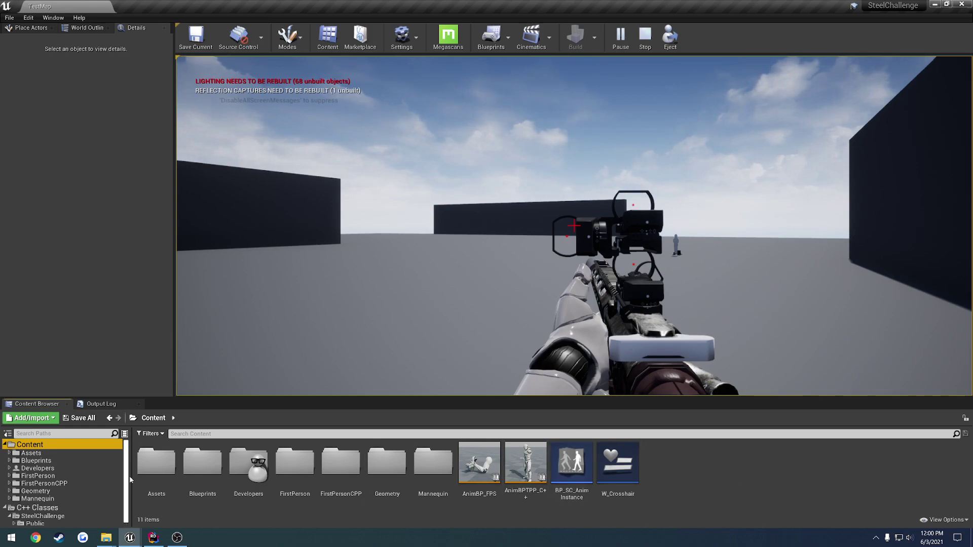
mouse_move(130, 537)
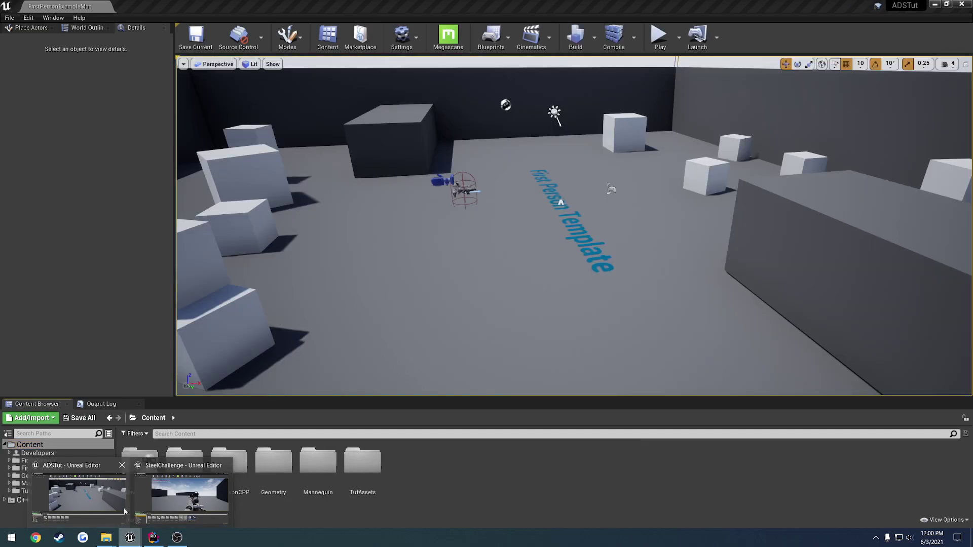
- Stop the SteelChallenge game, then open ADSTut's FirstPerson_AnimBP and view its AnimGraph
click(158, 501)
click(646, 40)
click(145, 534)
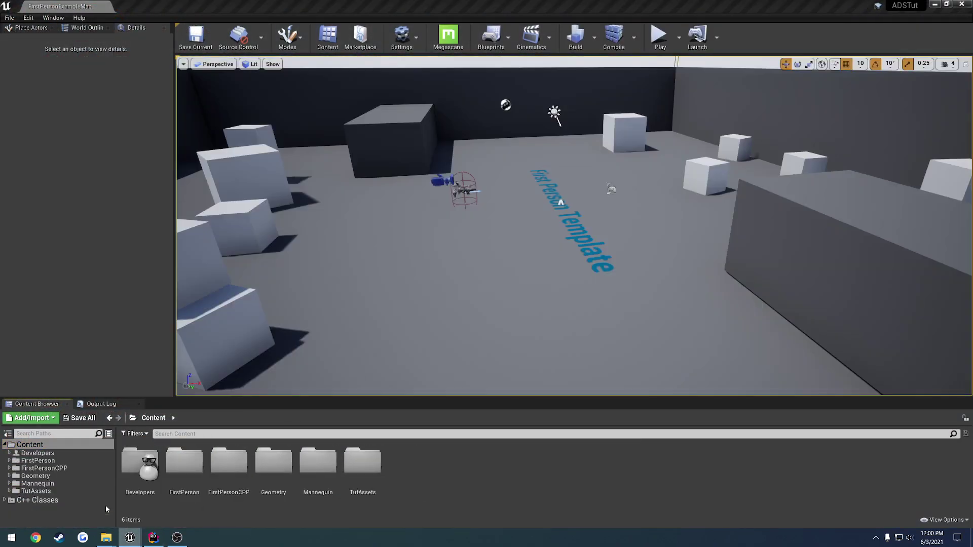
click(201, 477)
double_click(201, 478)
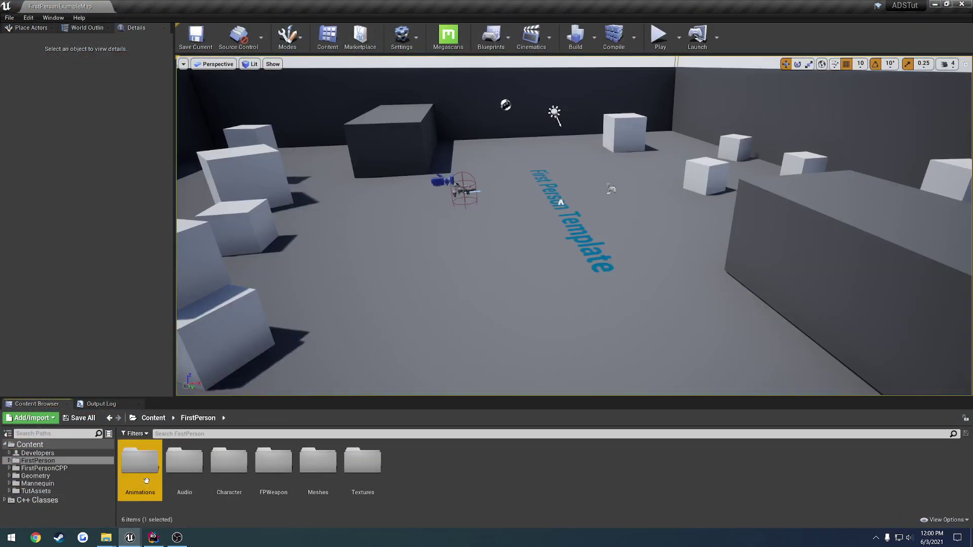
double_click(140, 461)
double_click(140, 461)
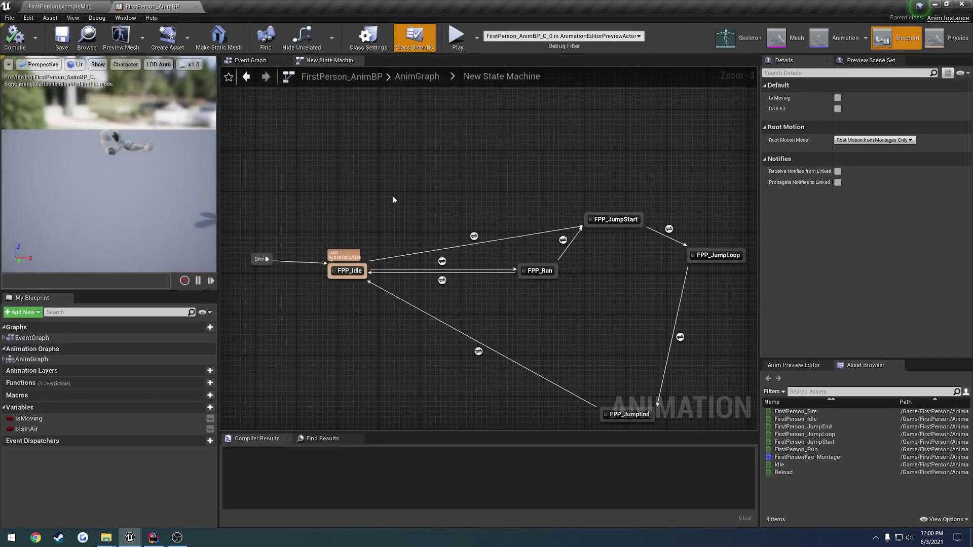
click(417, 76)
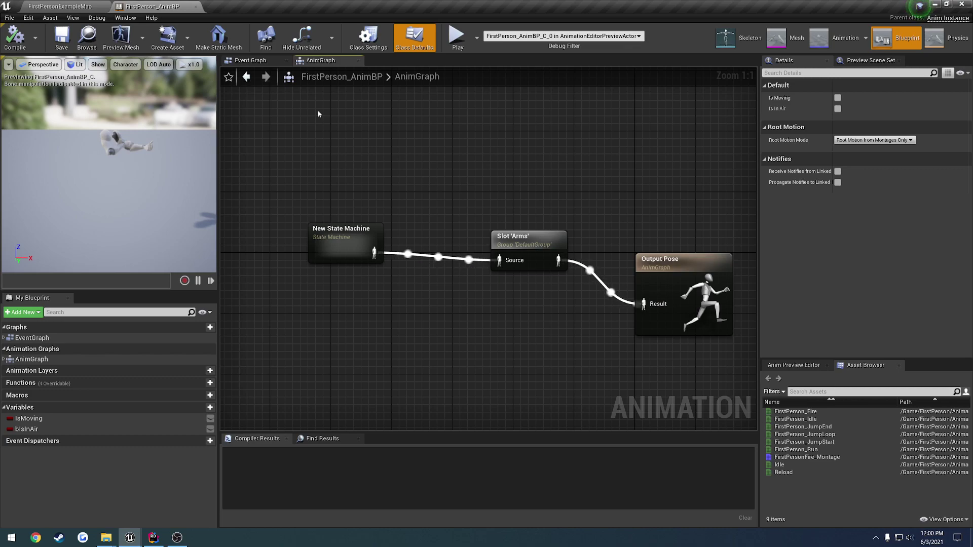
- Close the ADSTut FirstPerson_AnimBP editor, look around the arena, then switch to Rider
click(153, 538)
click(155, 539)
click(196, 7)
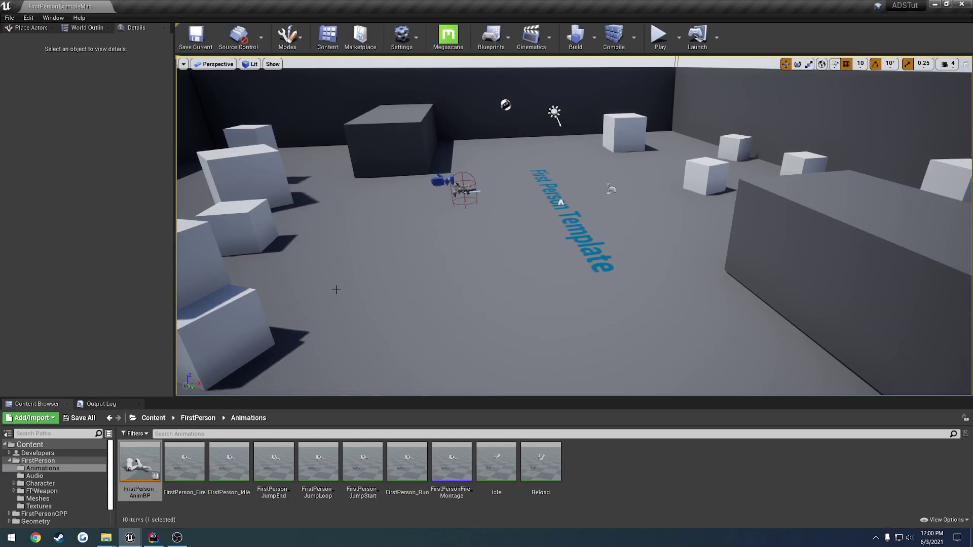
right_drag(398, 284, 443, 269)
key(a)
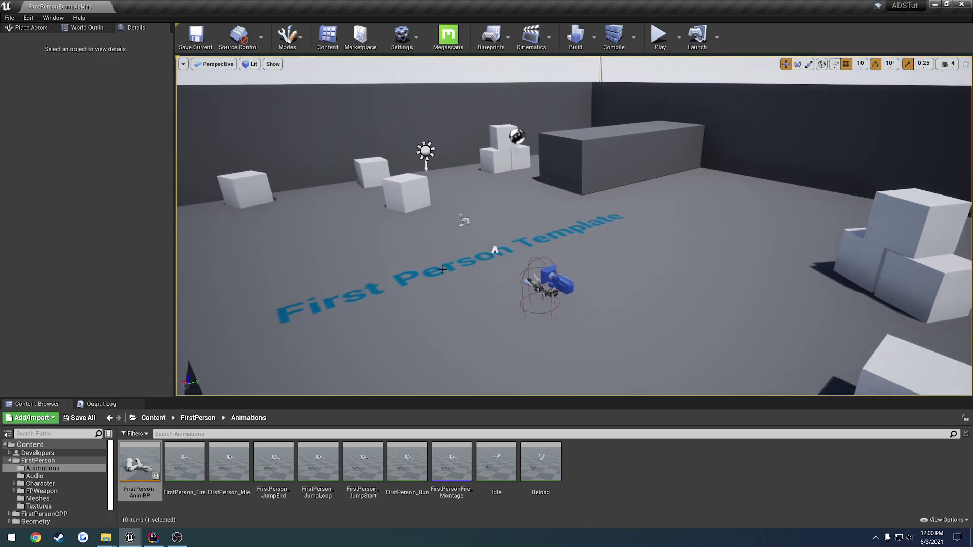
key(alt+Tab)
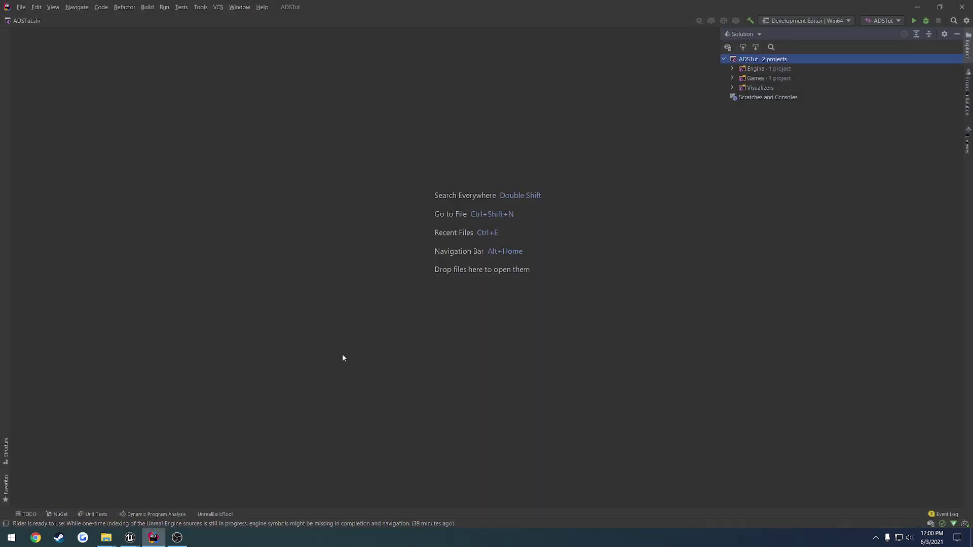
- Expand Games > ADSTut > Source and open ADSTutCharacter.cpp and ADSTutCharacter.h
click(732, 78)
click(751, 116)
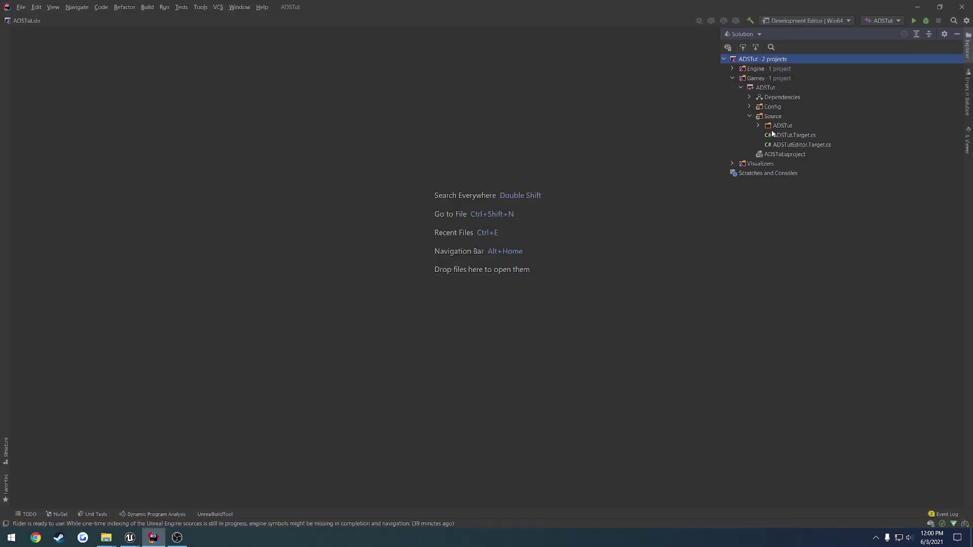
click(759, 126)
double_click(808, 163)
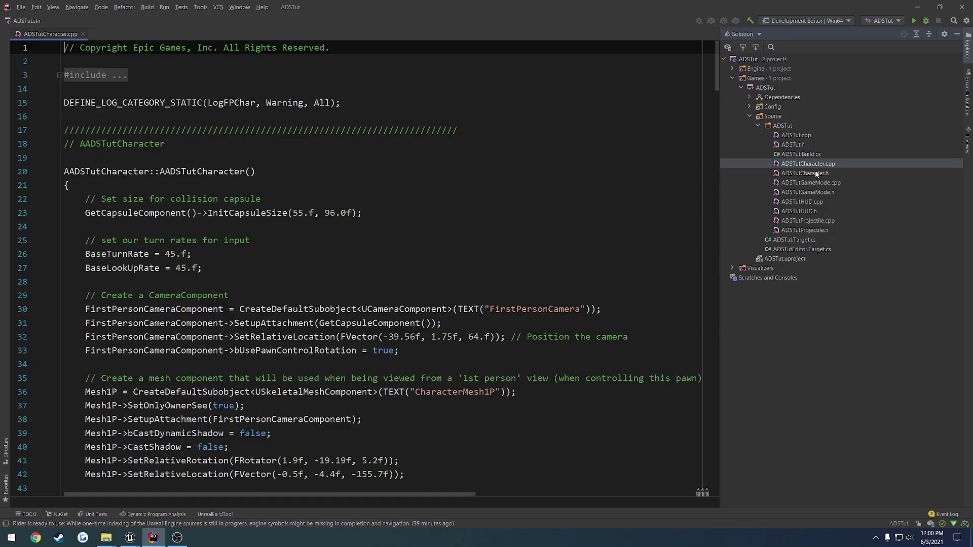
double_click(805, 172)
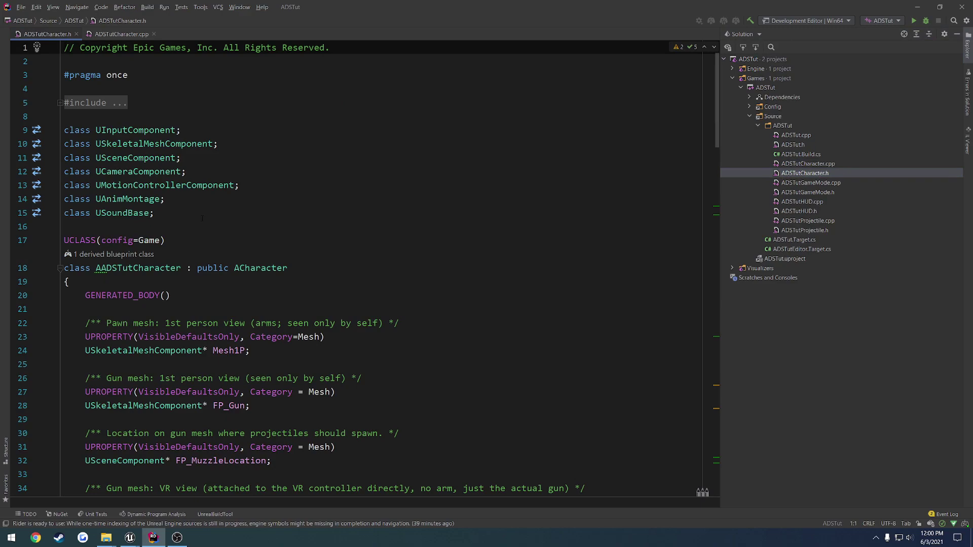
- In ADSTutCharacter.h, delete the VR gun, VR muzzle and motion controller declarations, including bUsingMotionControllers
scroll(208, 234, down, 6)
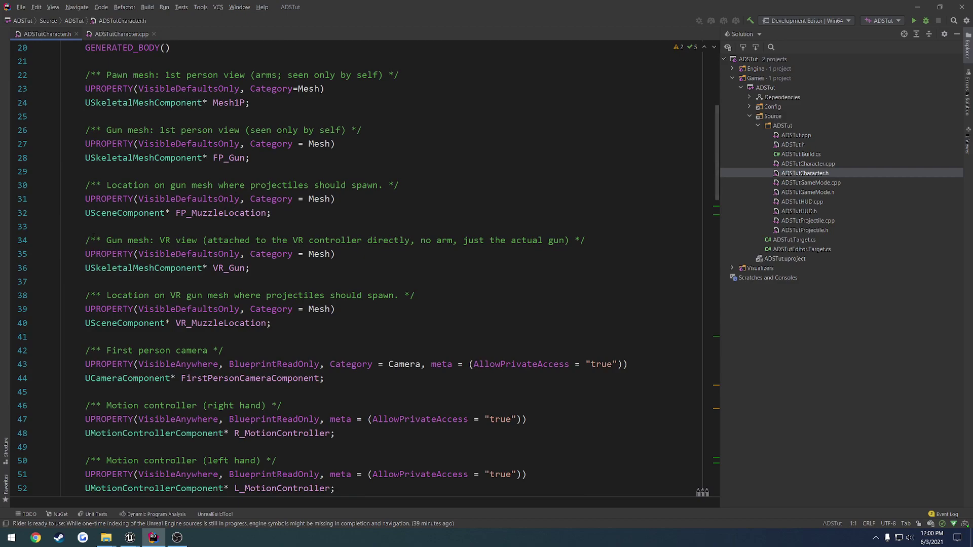
drag(66, 227, 357, 335)
key(Delete)
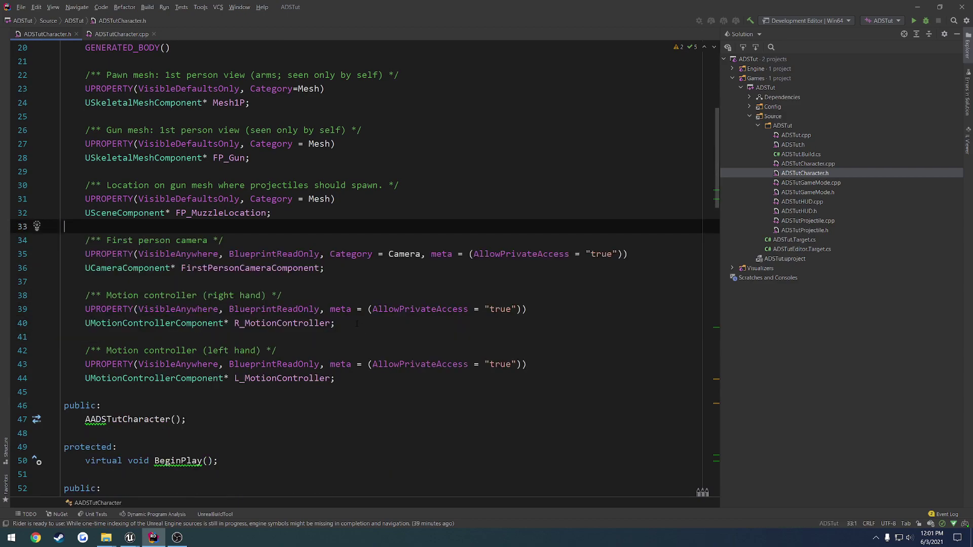
drag(334, 378, 60, 285)
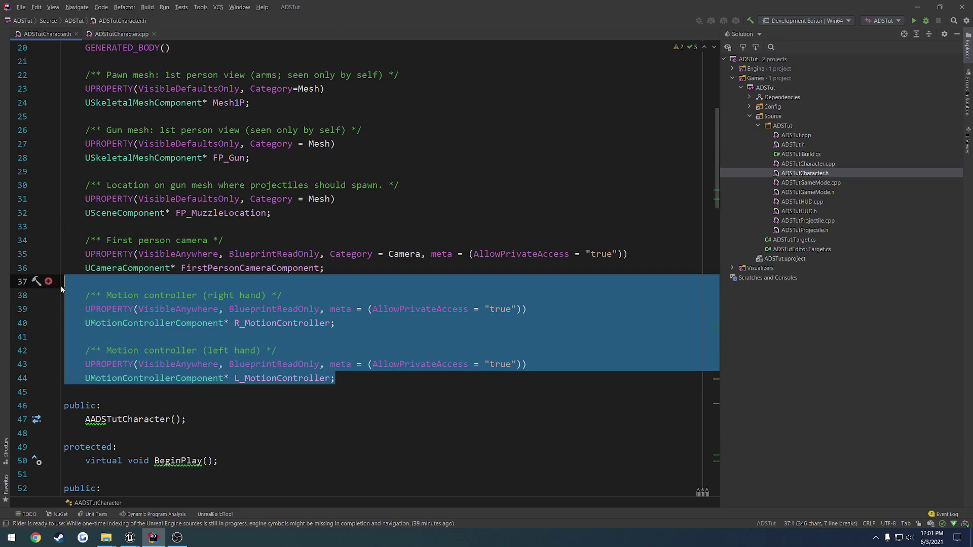
key(BackSpace)
key(BackSpace)
scroll(207, 305, down, 8)
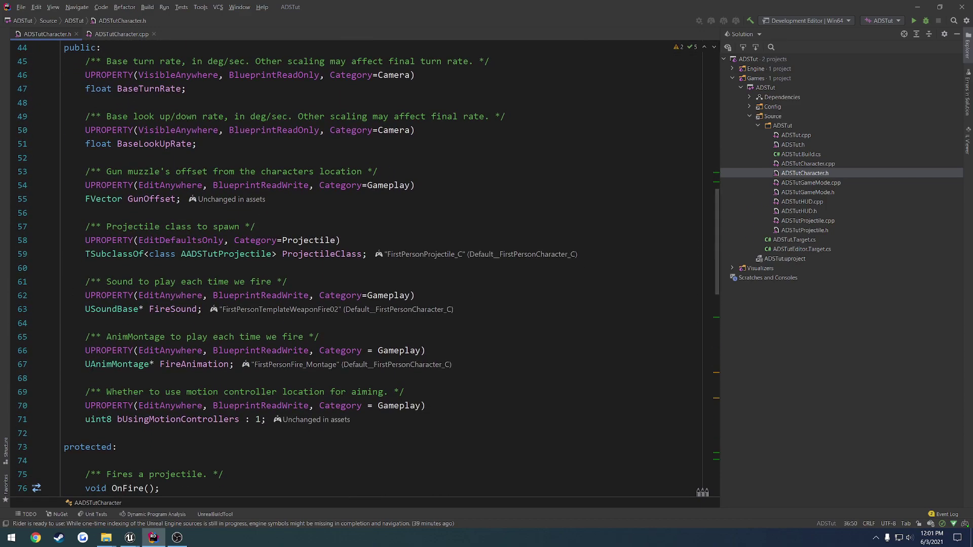
drag(74, 377, 390, 436)
key(BackSpace)
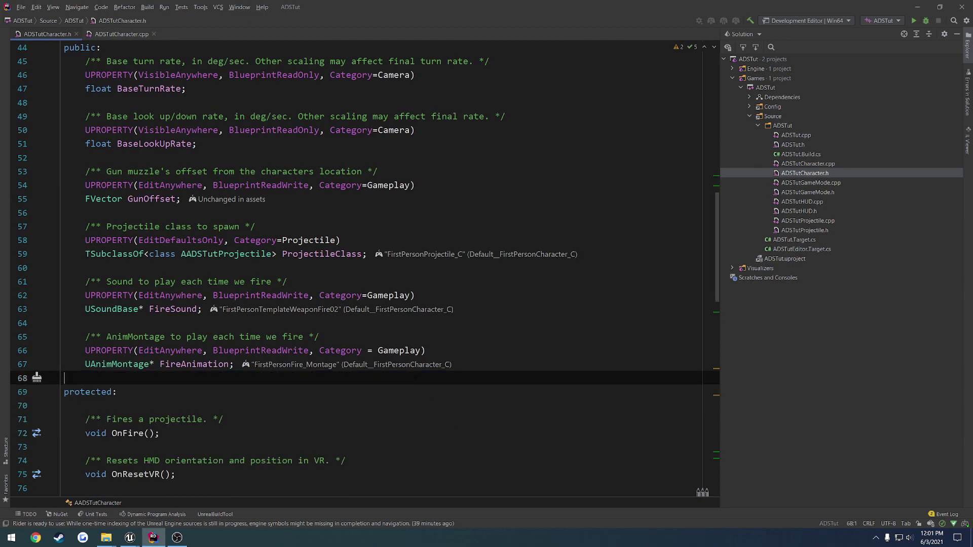
- Delete the OnResetVR, TouchData struct, touch functions and EnableTouchscreenMovement declarations
scroll(456, 424, down, 5)
drag(74, 252, 398, 297)
key(BackSpace)
scroll(83, 348, down, 6)
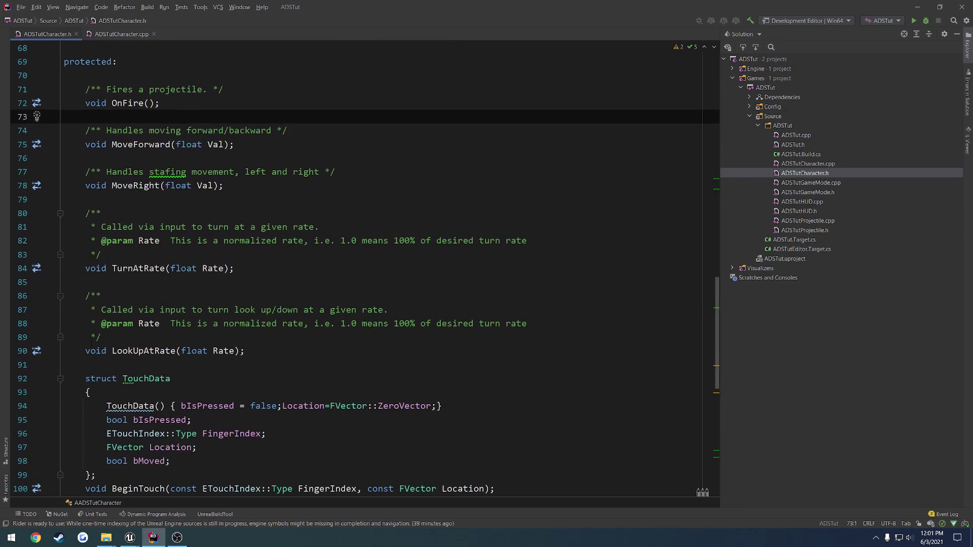
drag(70, 247, 66, 420)
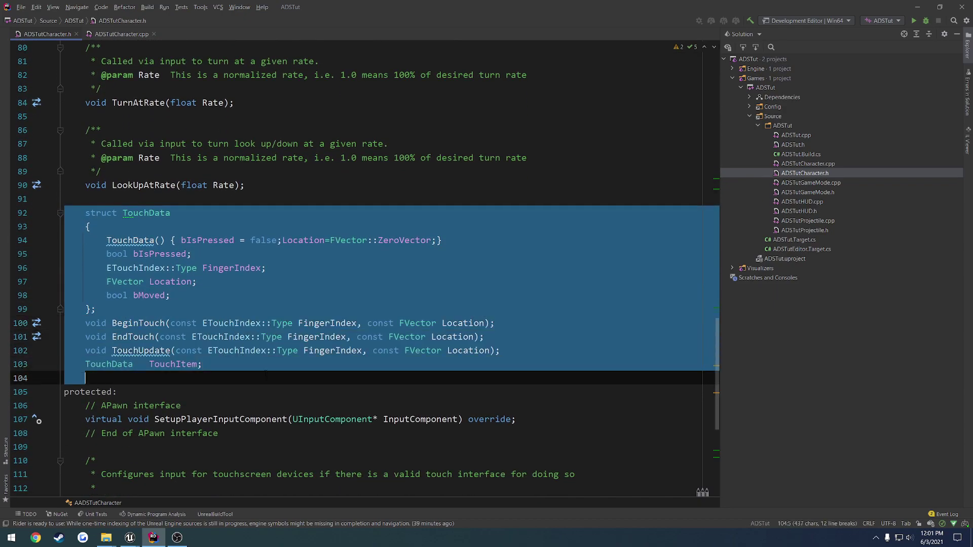
key(BackSpace)
key(BackSpace)
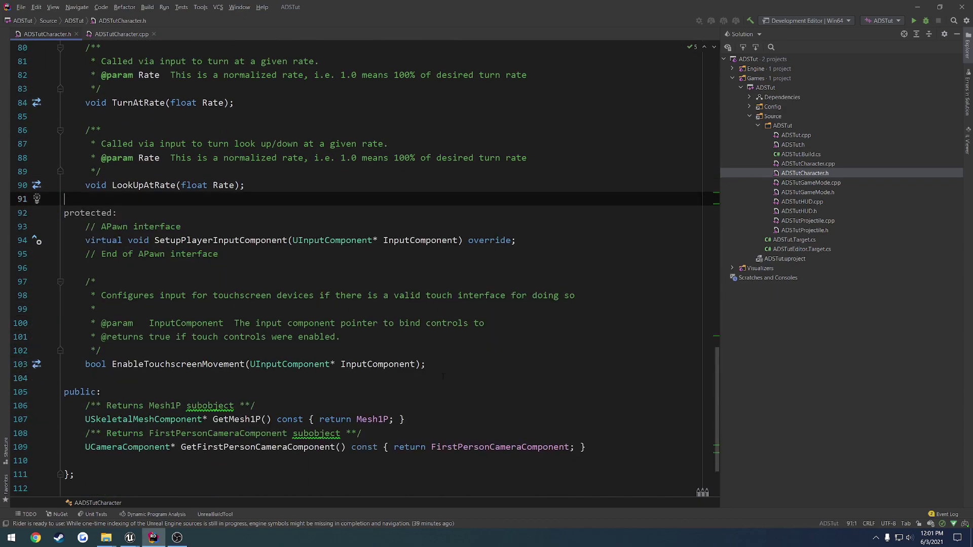
drag(443, 376, 56, 259)
key(BackSpace)
key(BackSpace)
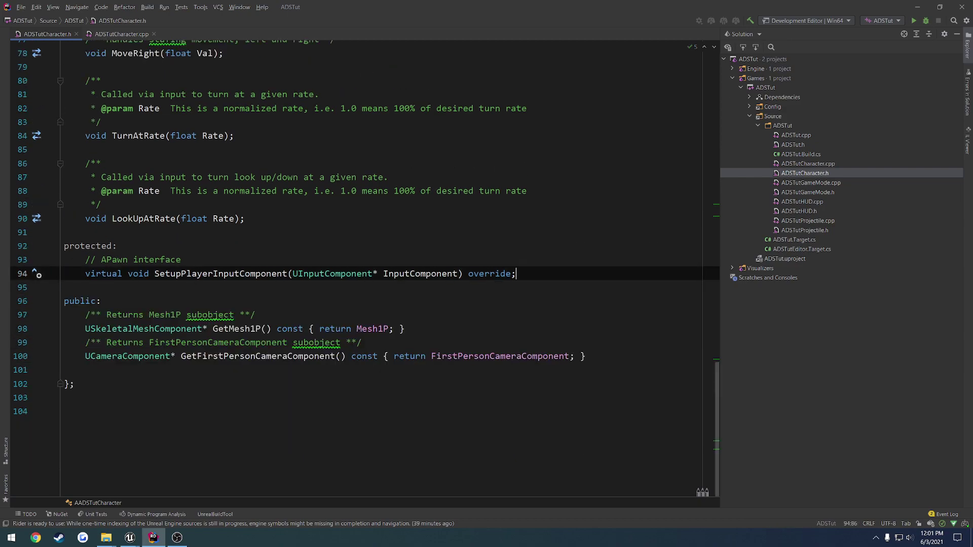
scroll(365, 233, up, 3)
- In ADSTutCharacter.cpp, delete the VR controller and VR gun setup and the motion-controller show/hide block
click(122, 34)
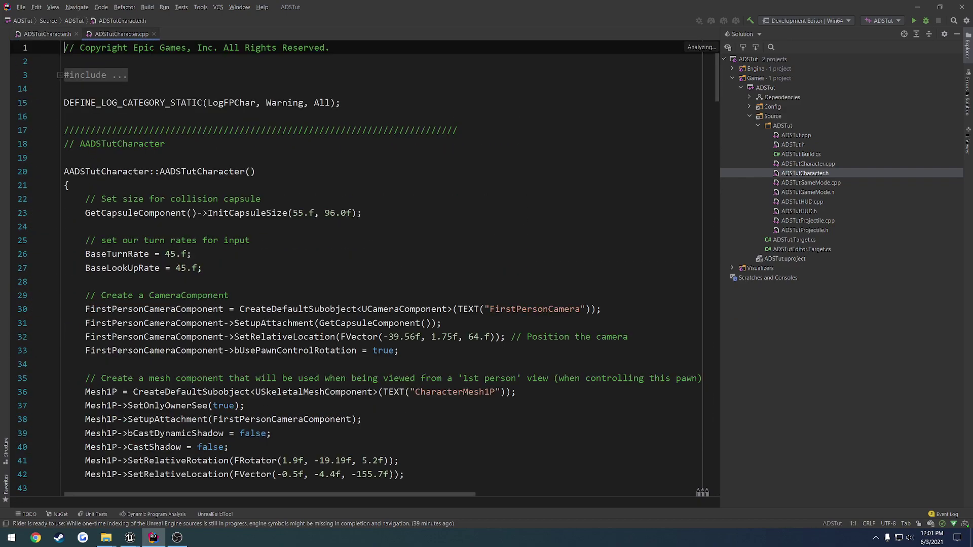
click(84, 78)
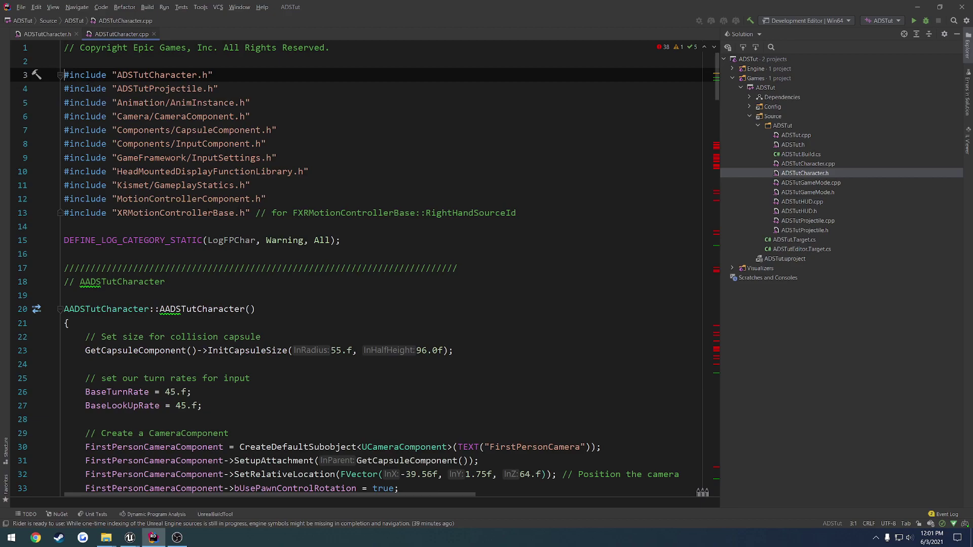
scroll(79, 255, down, 15)
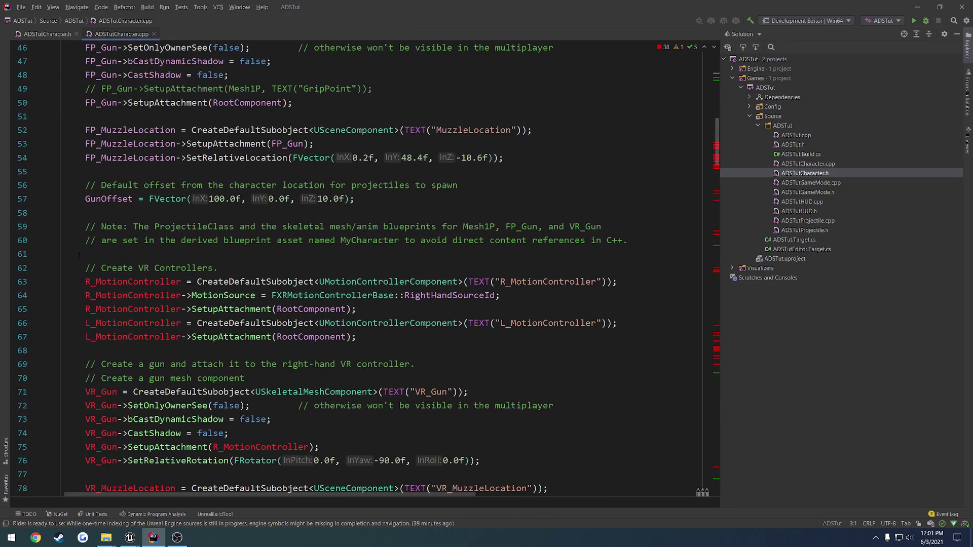
drag(78, 255, 100, 268)
scroll(133, 289, down, 7)
drag(97, 213, 373, 284)
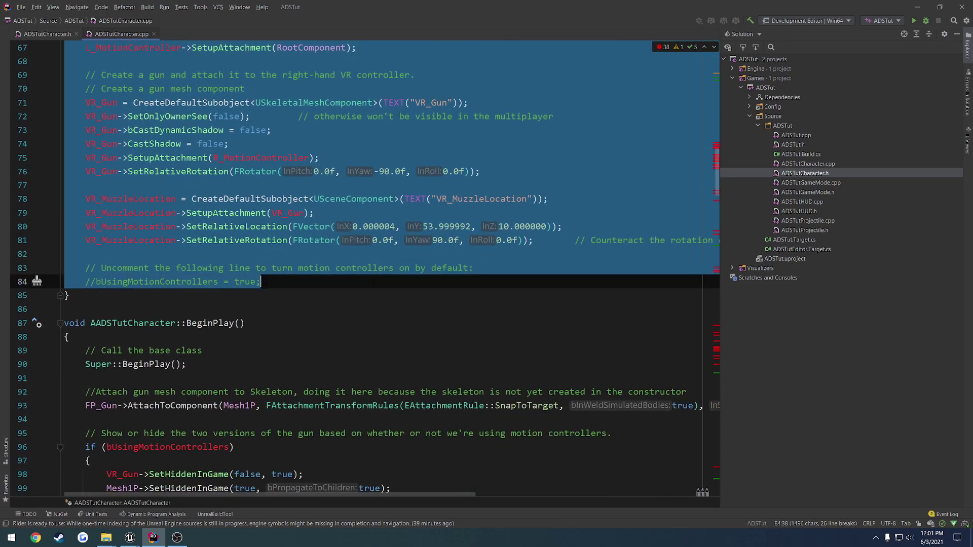
key(BackSpace)
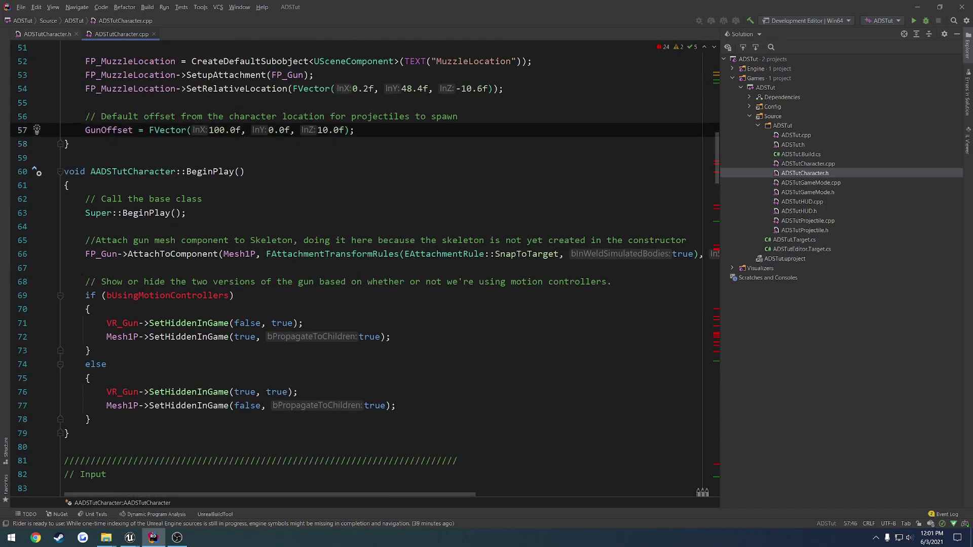
drag(85, 281, 90, 419)
key(BackSpace)
key(BackSpace)
key(BackSpace)
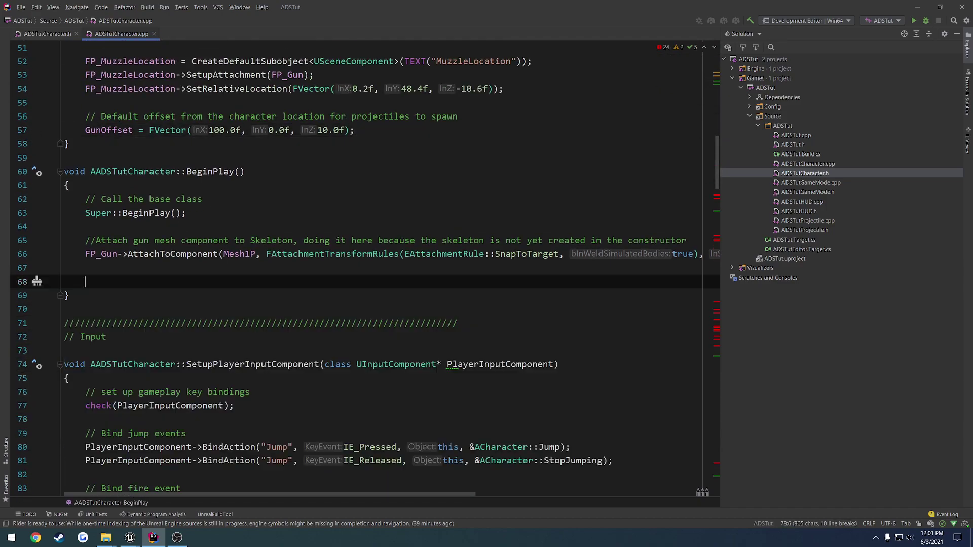
key(BackSpace)
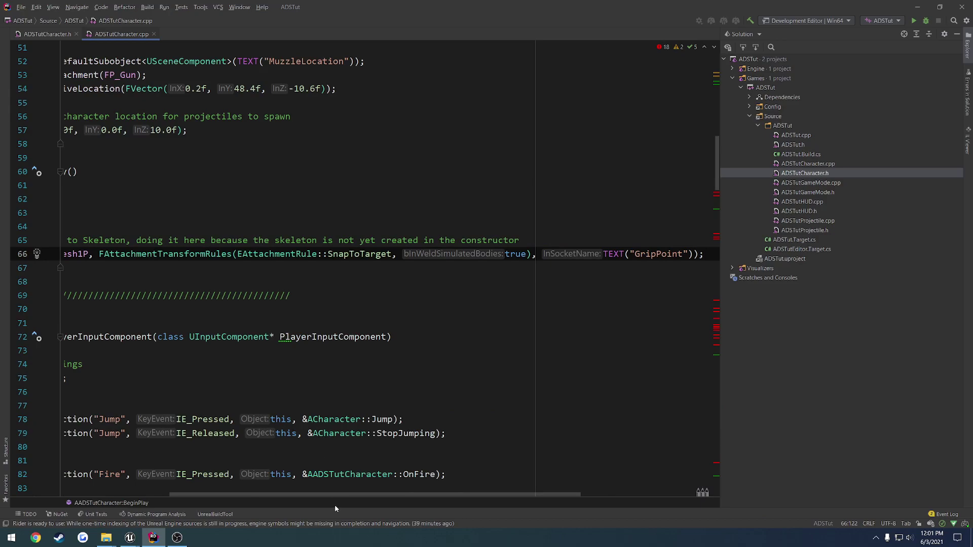
- Remove the touchscreen and ResetVR input bindings from the input setup
click(336, 492)
drag(203, 496, 94, 495)
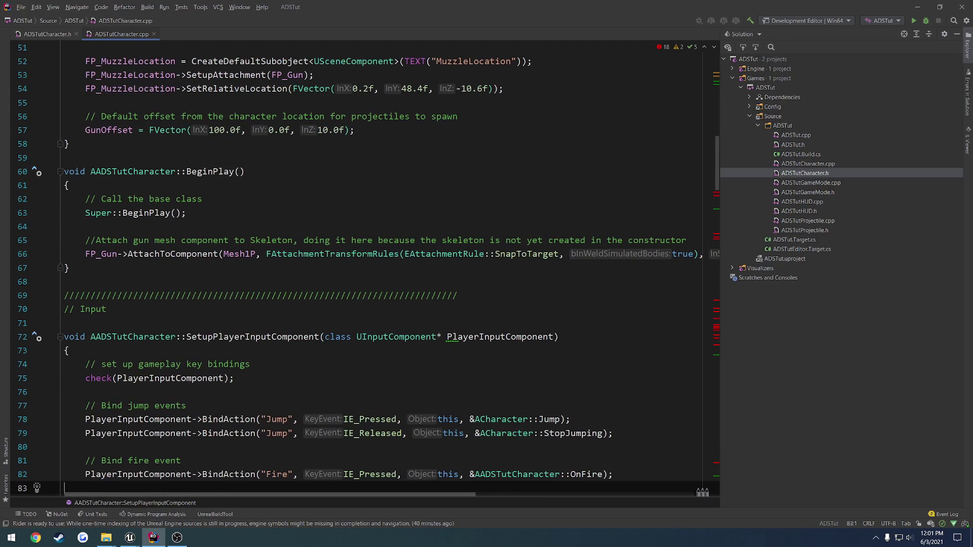
scroll(163, 294, down, 6)
scroll(358, 236, down, 1)
shift+click(611, 255)
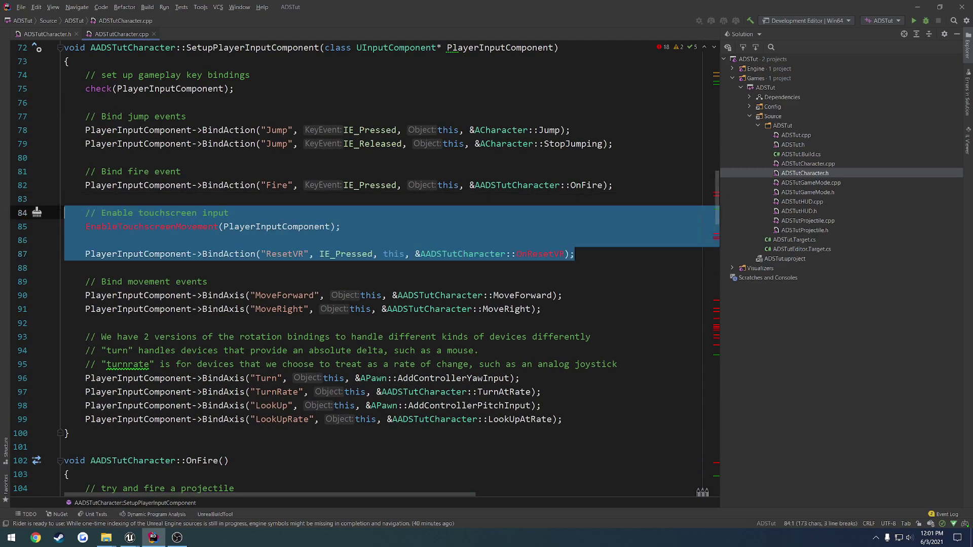
key(BackSpace)
key(BackSpace)
- Delete the motion-controller branch in OnFire and dedent the projectile spawn lines one level
scroll(241, 308, down, 3)
scroll(241, 308, down, 3)
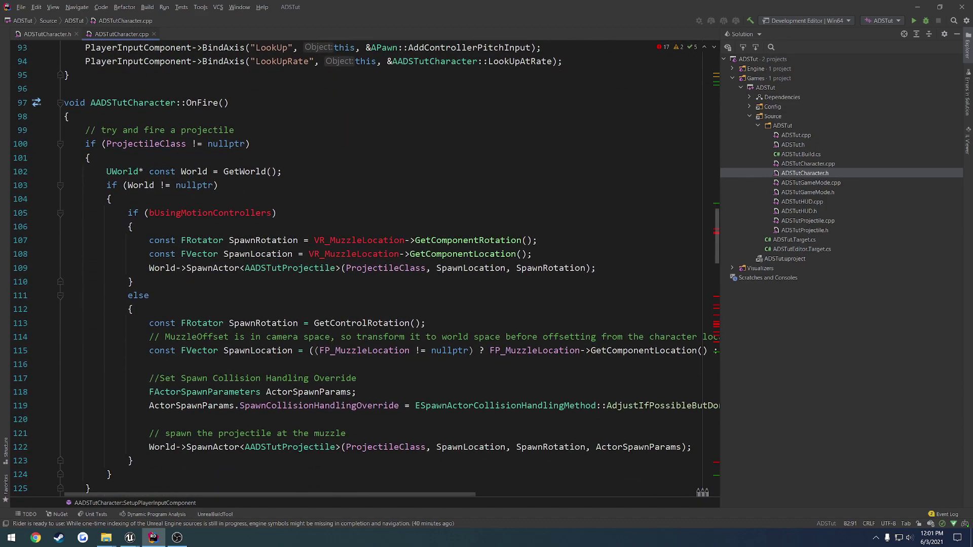
drag(128, 213, 132, 310)
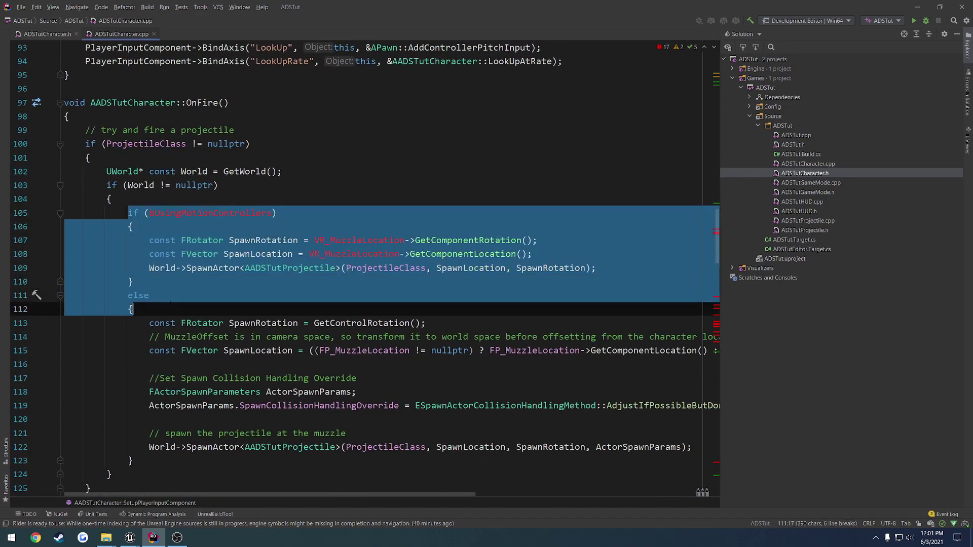
key(BackSpace)
key(BackSpace)
key(BackSpace)
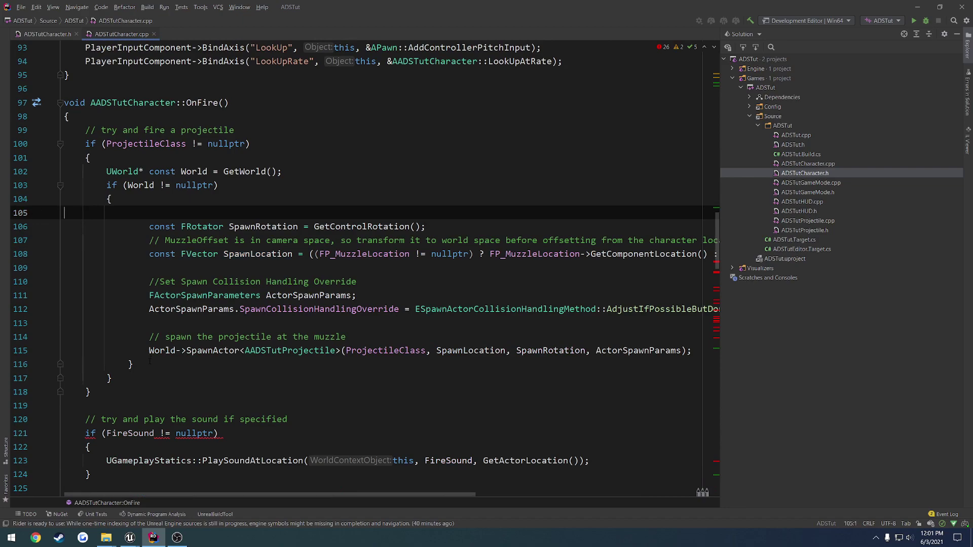
drag(134, 351, 48, 350)
key(BackSpace)
key(BackSpace)
key(Home)
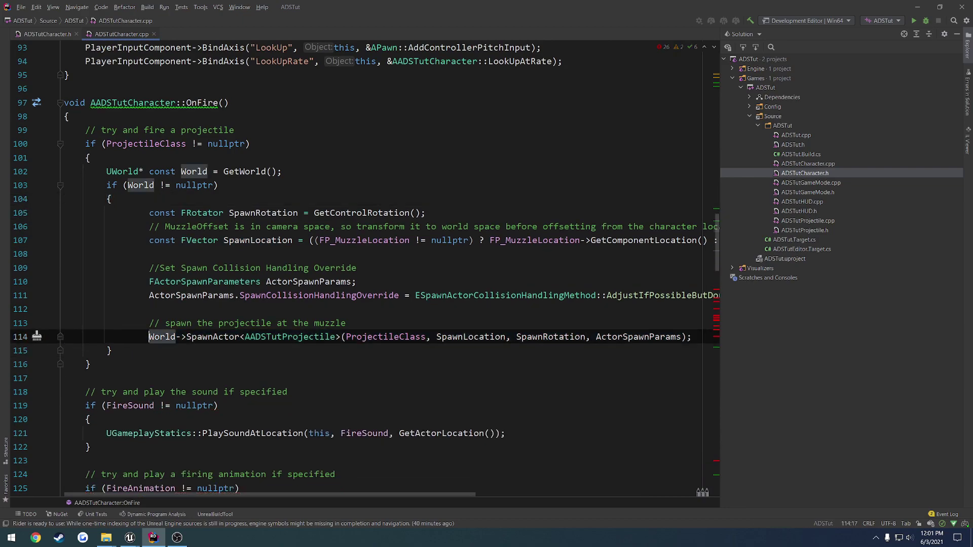
key(shift+Tab)
key(Up)
key(shift+Tab)
key(Up)
key(Up)
key(shift+Tab)
key(Up)
key(shift+Tab)
key(Up)
key(shift+Tab)
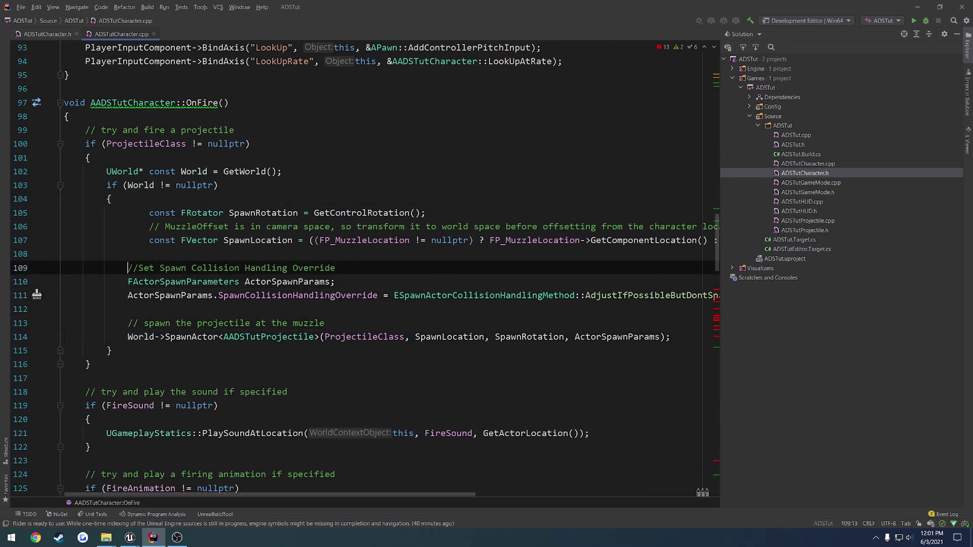
key(Up)
key(Up)
key(shift+Tab)
key(Up)
key(shift+Tab)
key(Up)
key(shift+Tab)
key(Up)
- Delete the commented-out touch functions and the EnableTouchscreenMovement function at the file end
scroll(199, 339, down, 9)
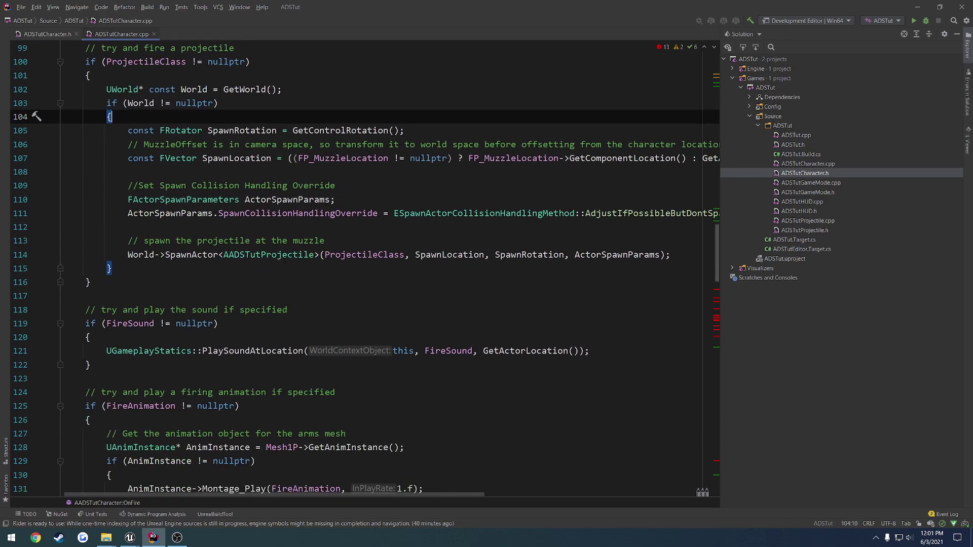
scroll(129, 282, down, 11)
drag(66, 254, 156, 297)
drag(37, 223, 37, 499)
key(Delete)
scroll(355, 269, up, 7)
scroll(365, 269, down, 6)
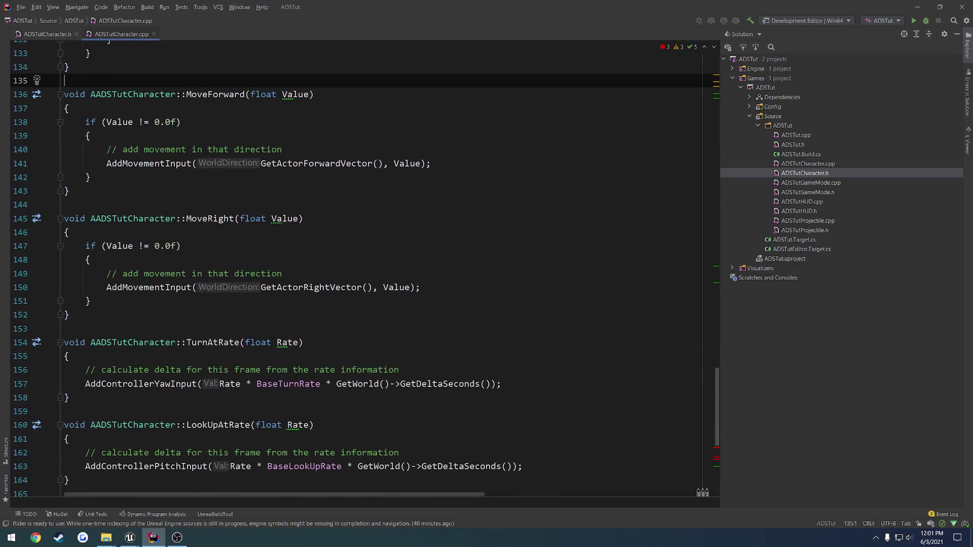
drag(83, 267, 152, 475)
key(Delete)
key(BackSpace)
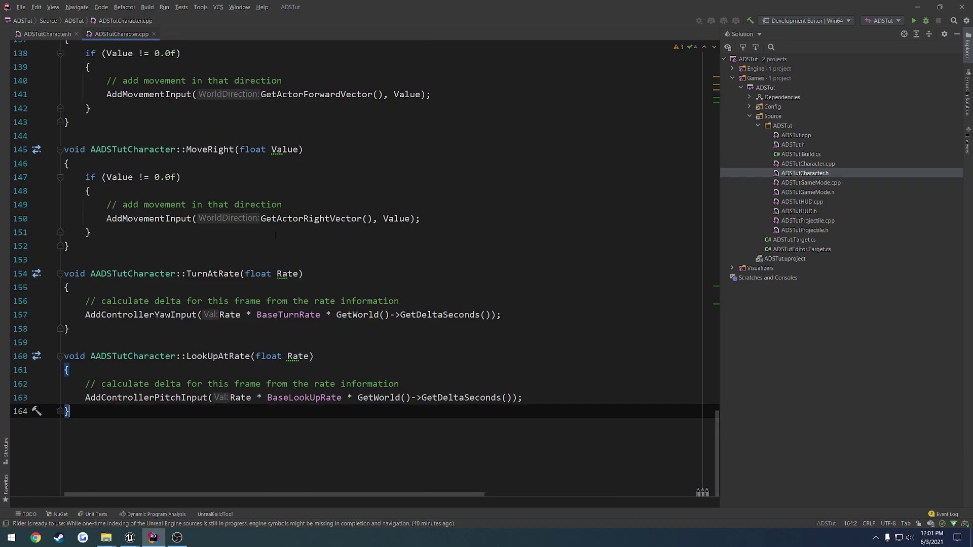
- Build ADSTut via Build Selected Projects, retrying after the Live Coding failure
right_click(763, 90)
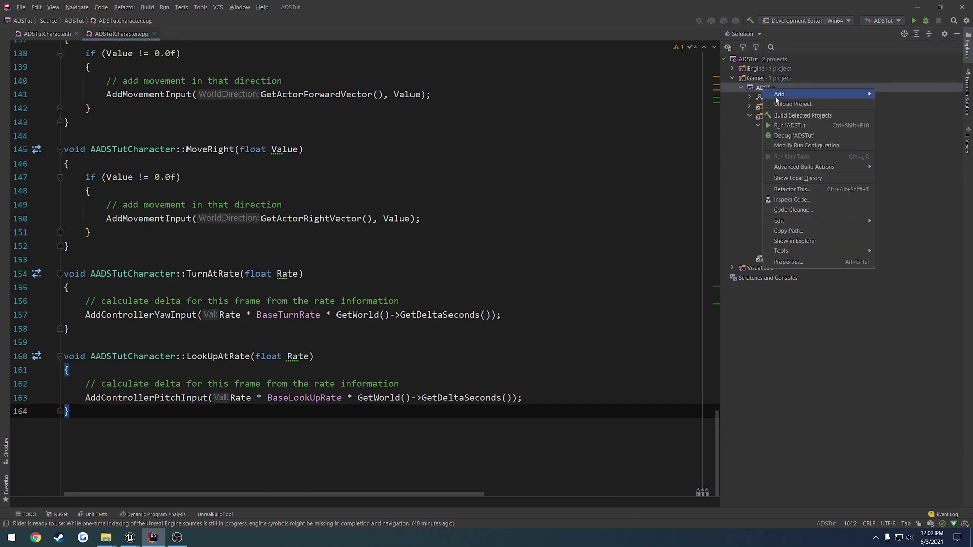
click(786, 114)
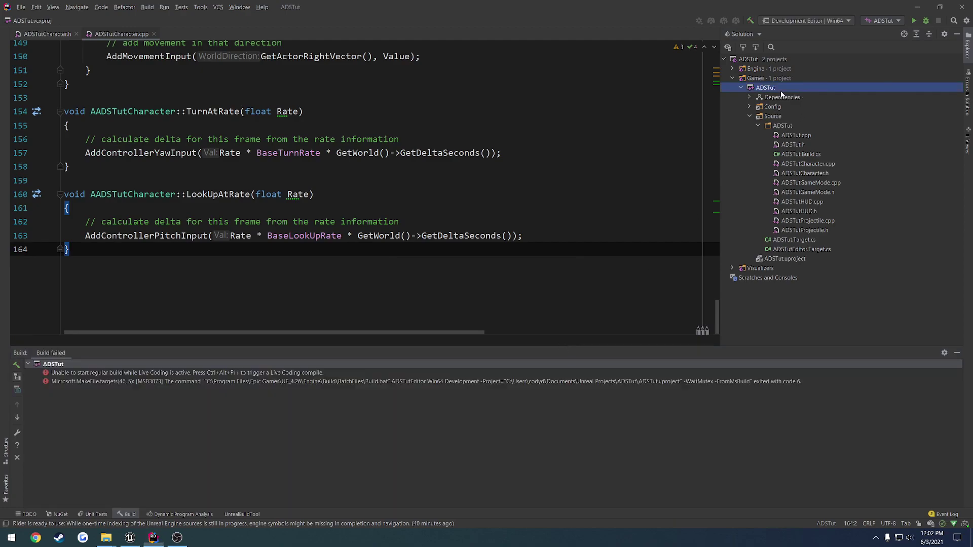
right_click(782, 90)
click(804, 117)
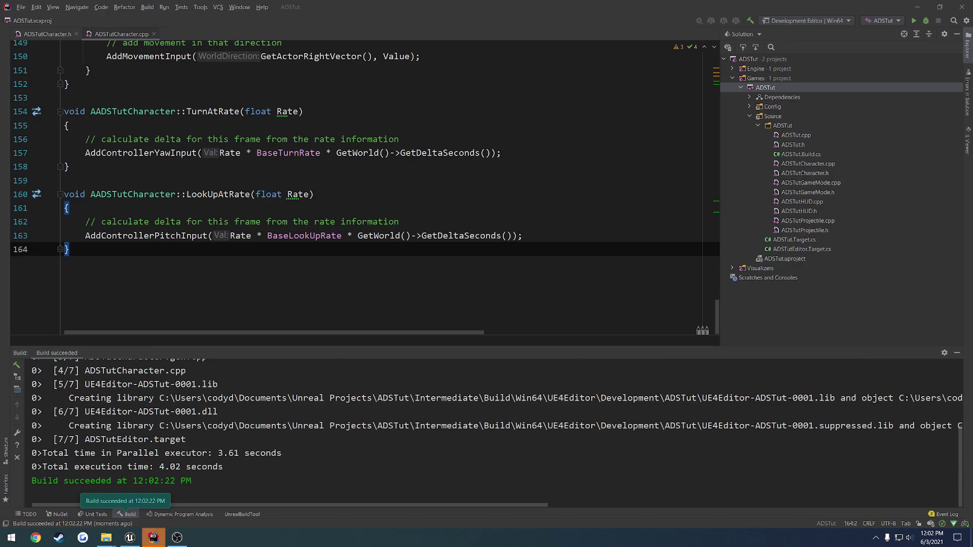
- Tick Enable Live Coding (Experimental) in the Compile options and dismiss the warning message
click(154, 539)
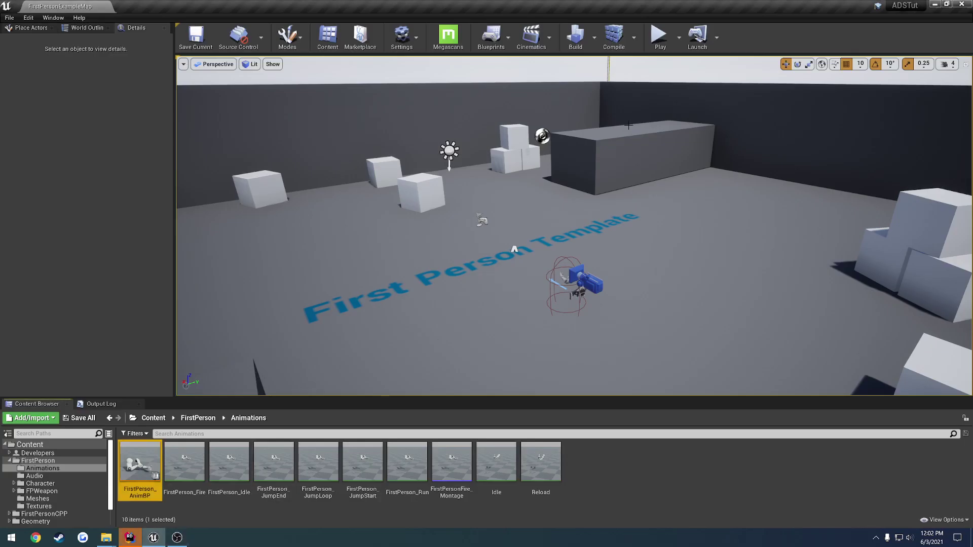
click(637, 39)
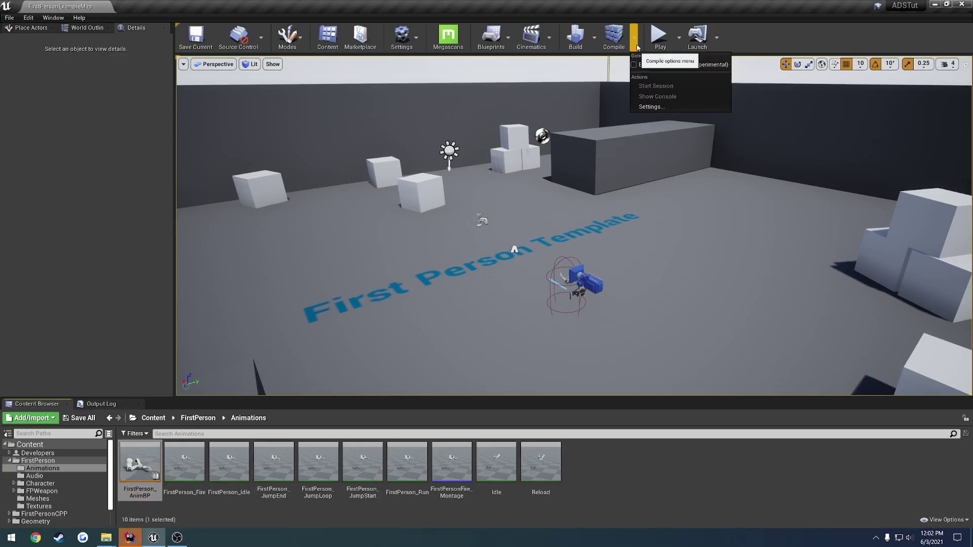
click(656, 67)
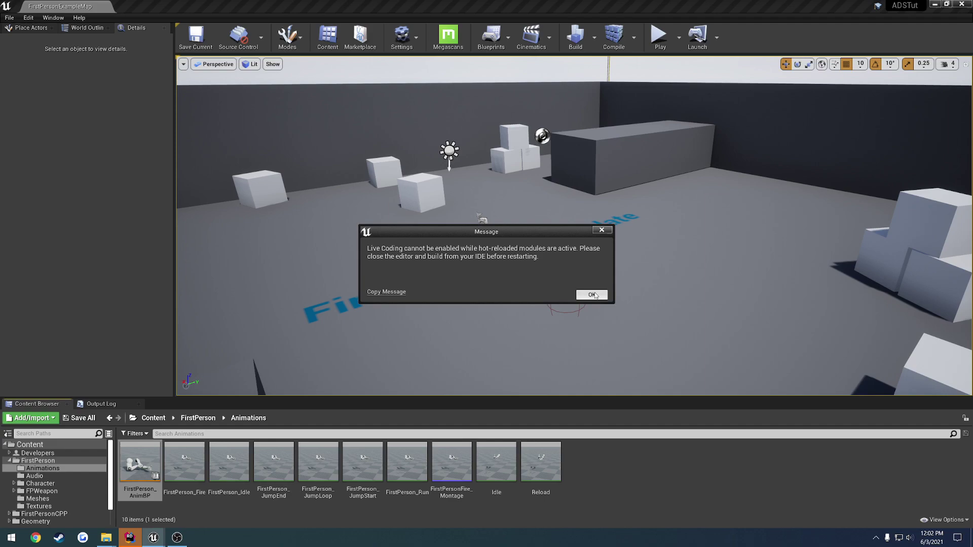
click(592, 295)
click(634, 37)
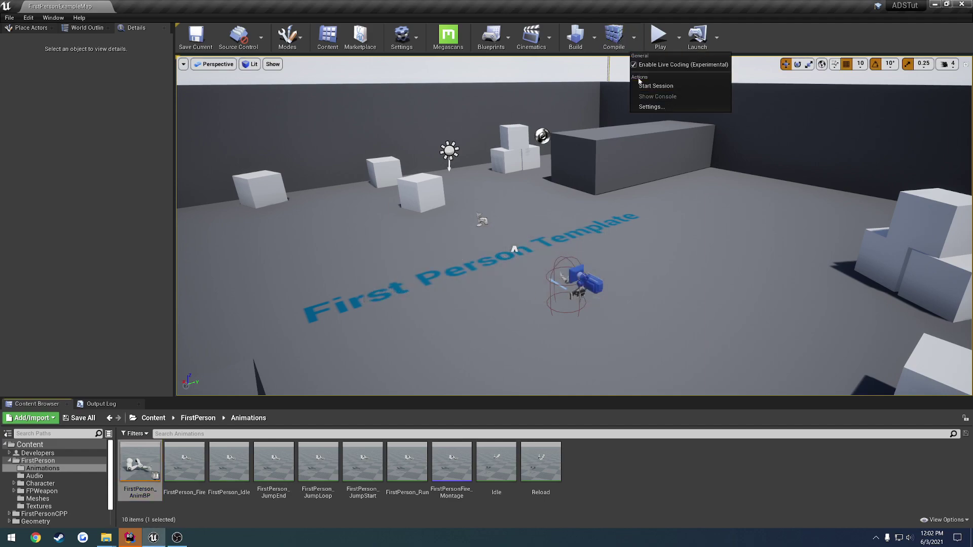
click(616, 136)
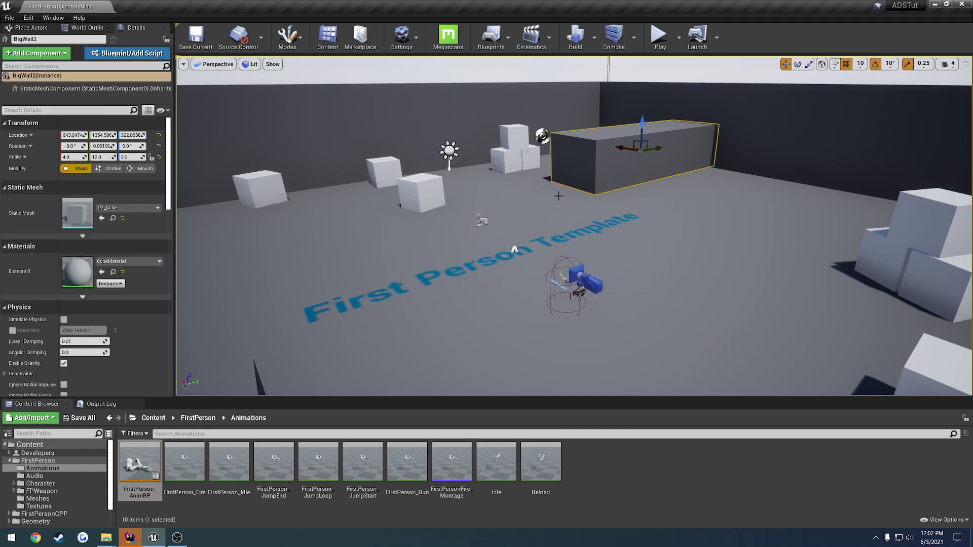
- Check Rider's build log for the successful build, then look around the level in the viewport
key(d)
right_drag(559, 196, 553, 198)
key(alt+Tab)
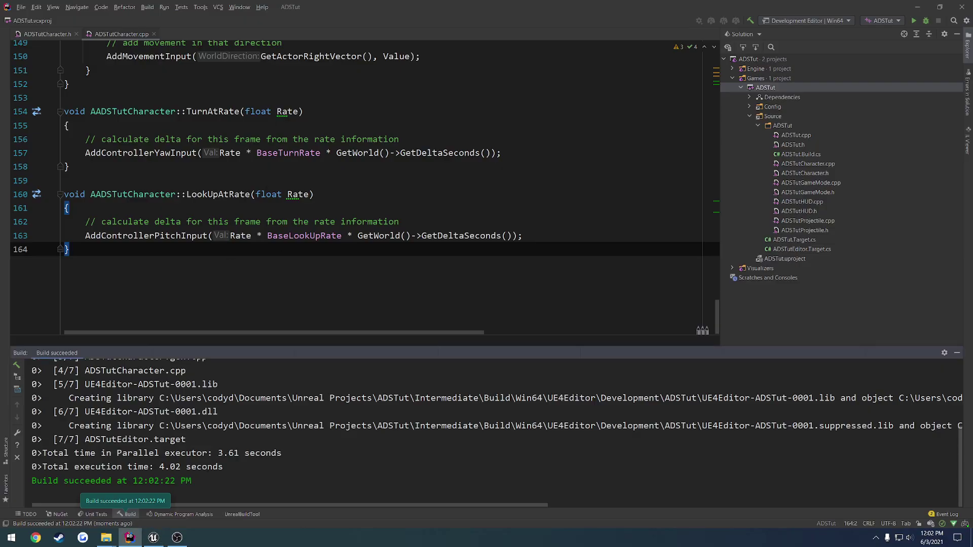
click(154, 539)
right_drag(513, 250, 598, 246)
key(w)
key(a)
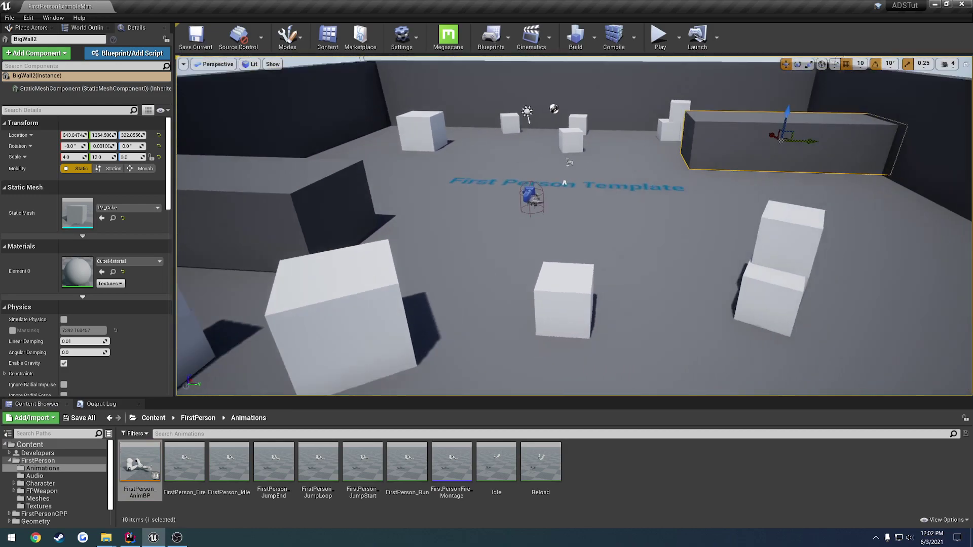
right_drag(512, 200, 524, 234)
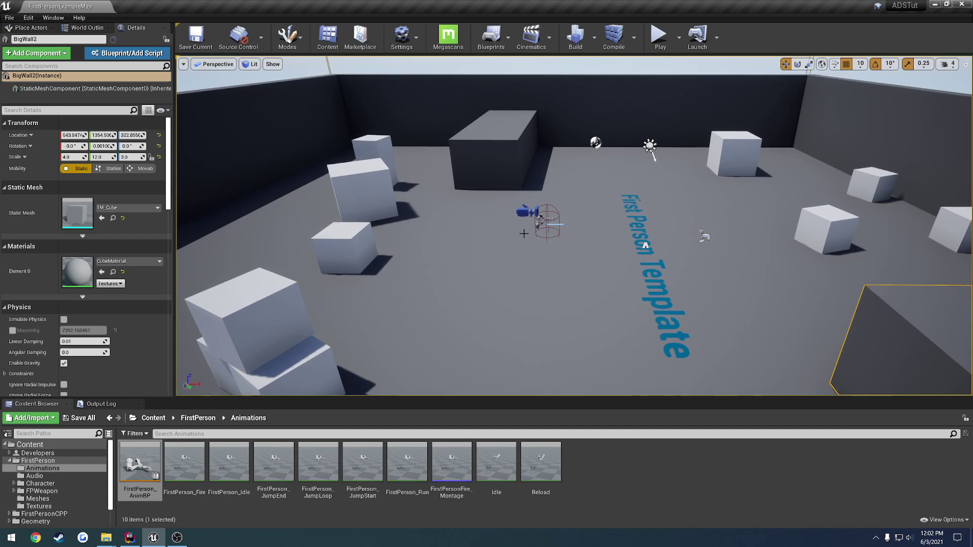
- Open TutAssets > Firearm and preview the AR-15 mesh, then close it
double_click(53, 462)
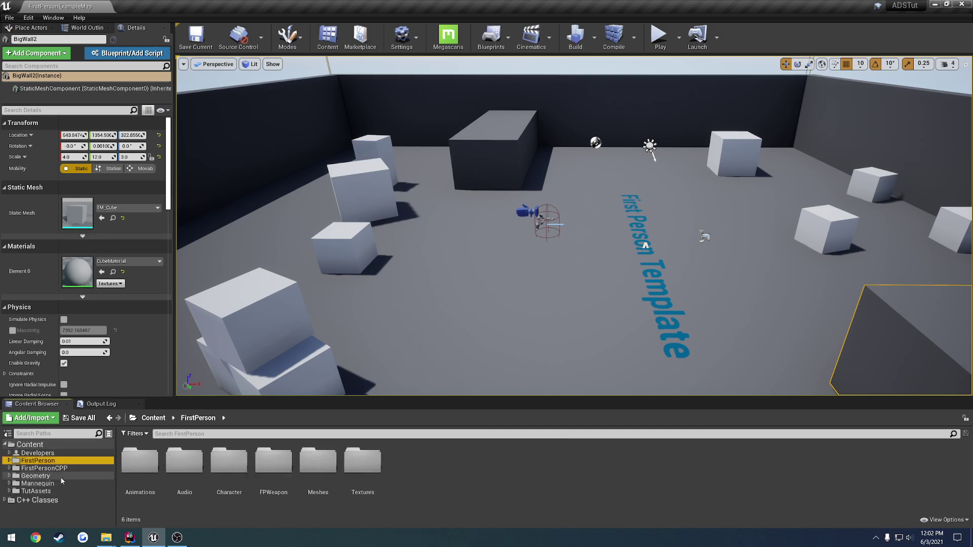
click(61, 491)
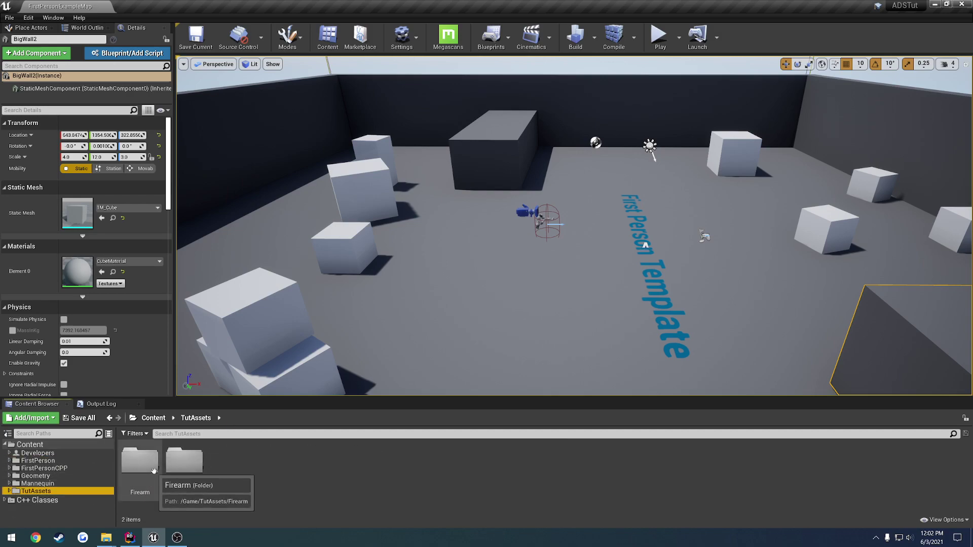
double_click(154, 471)
double_click(147, 464)
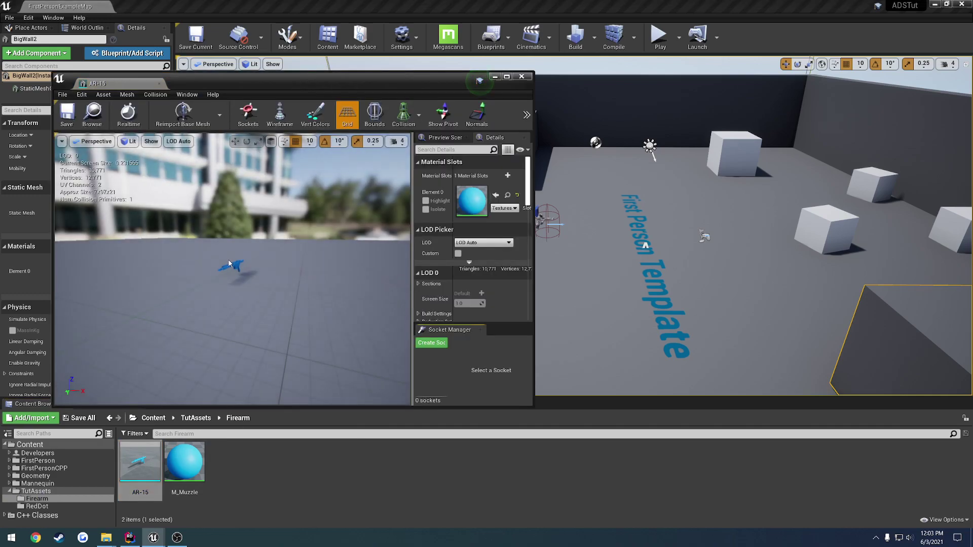
scroll(229, 263, up, 10)
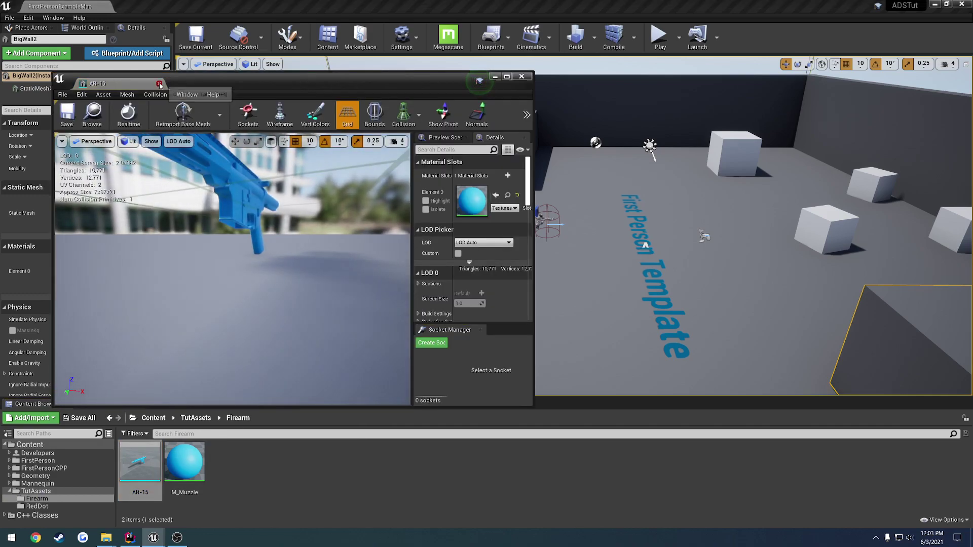
click(160, 84)
click(240, 465)
key(alt+Left)
- Browse back and forth between the RedDot and Firearm folders, ending in TutAssets
double_click(185, 466)
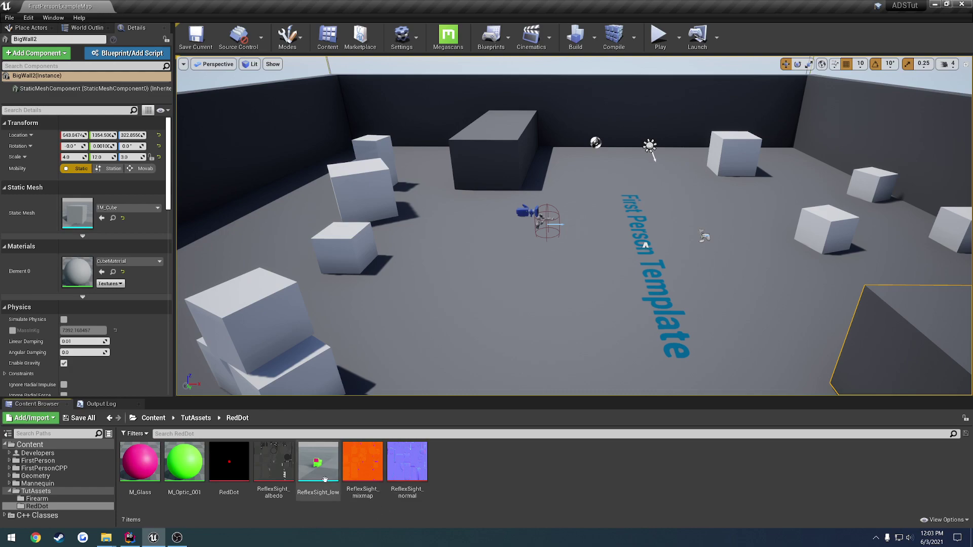
double_click(24, 491)
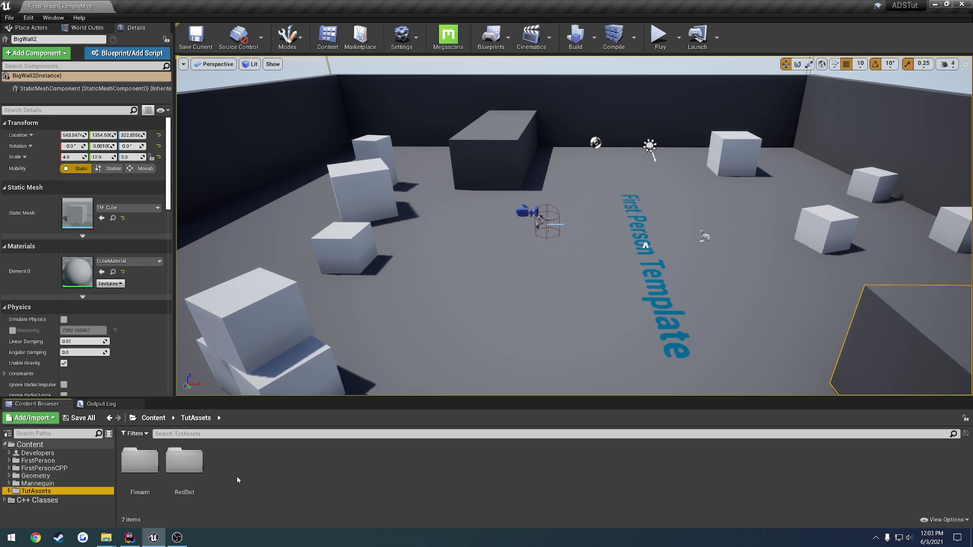
double_click(184, 462)
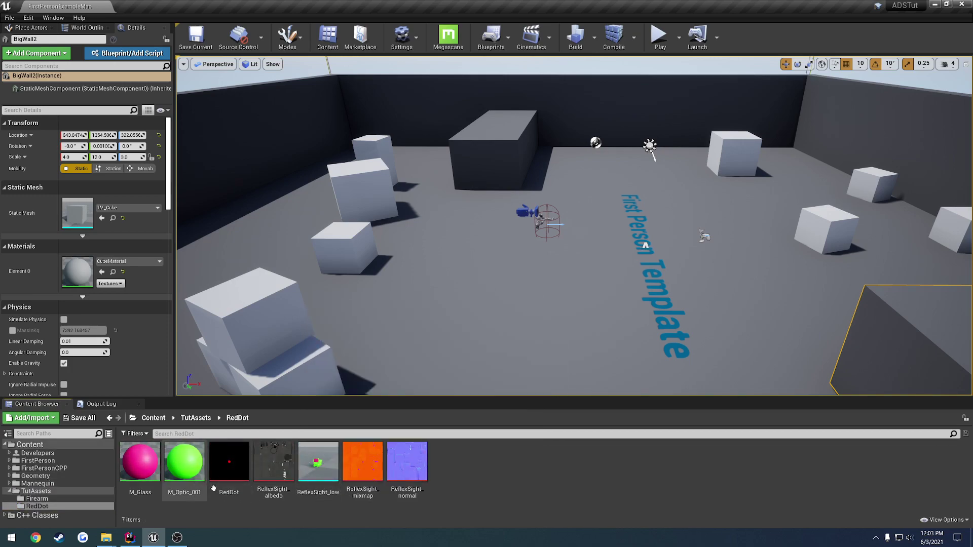
key(alt+Left)
double_click(137, 470)
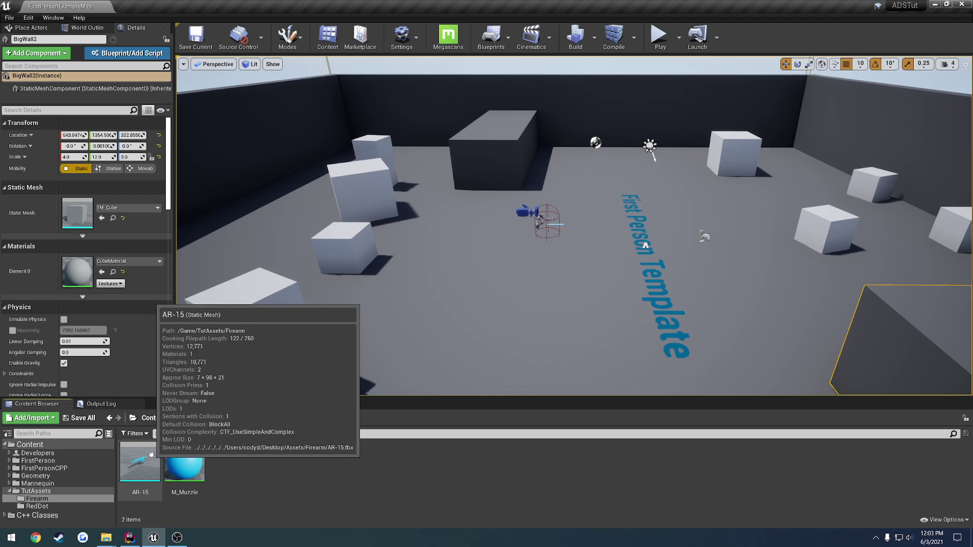
key(alt+Left)
double_click(193, 471)
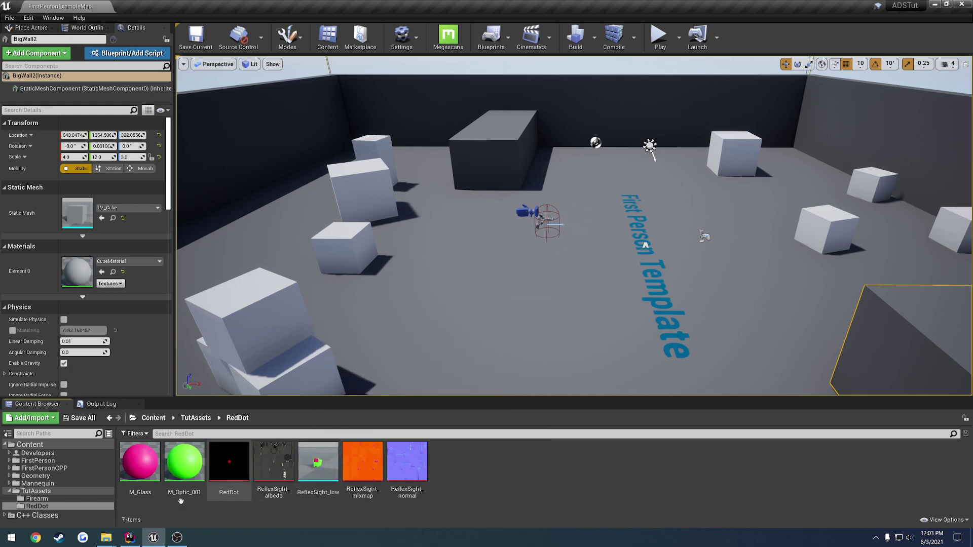
key(BackSpace)
double_click(152, 471)
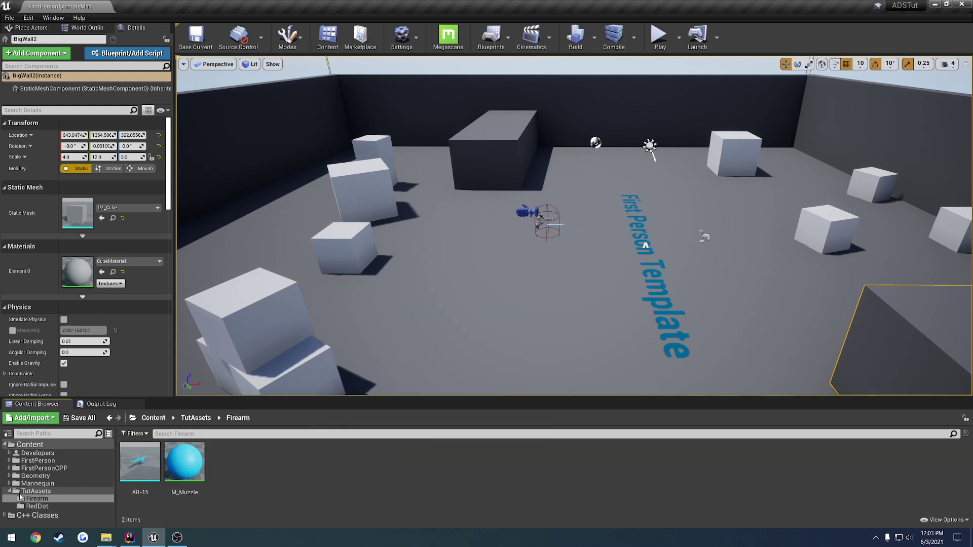
double_click(48, 491)
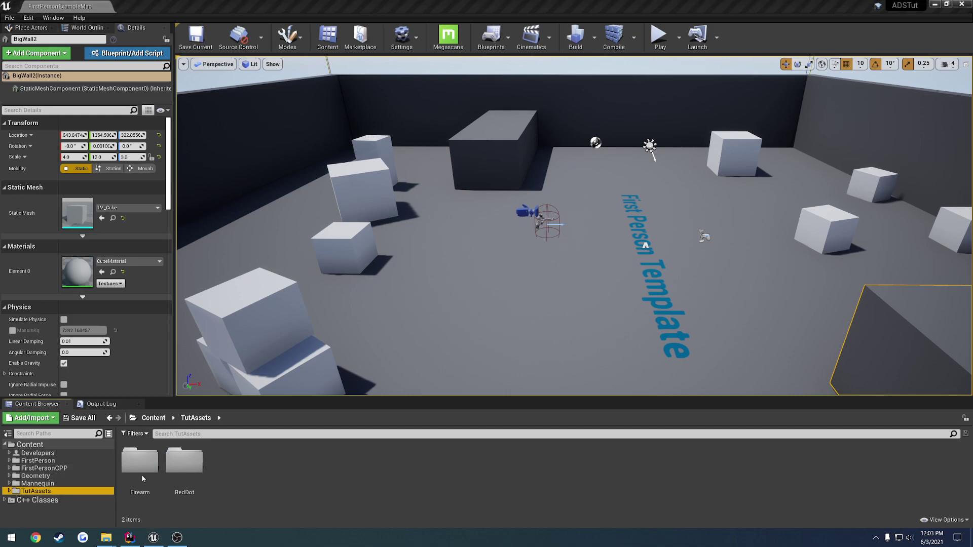
click(38, 461)
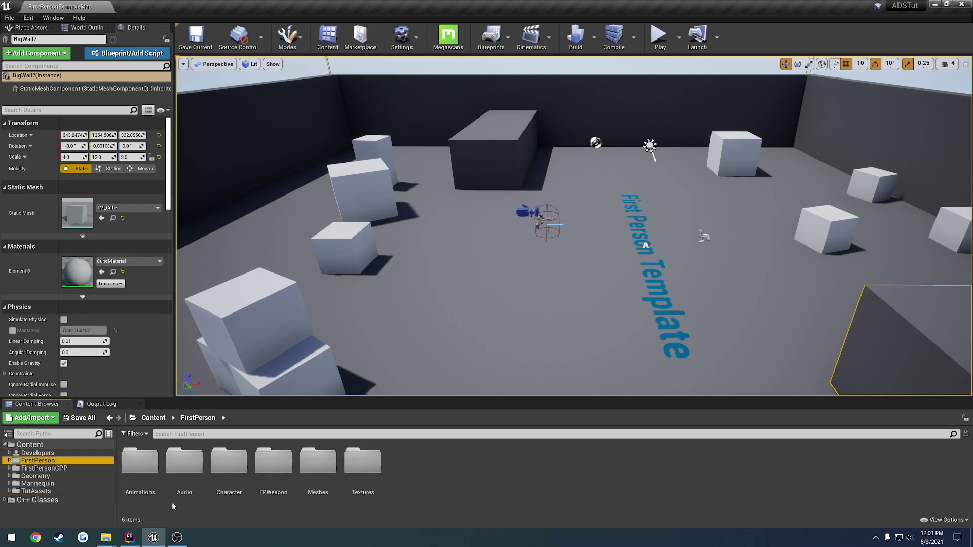
double_click(229, 460)
click(174, 452)
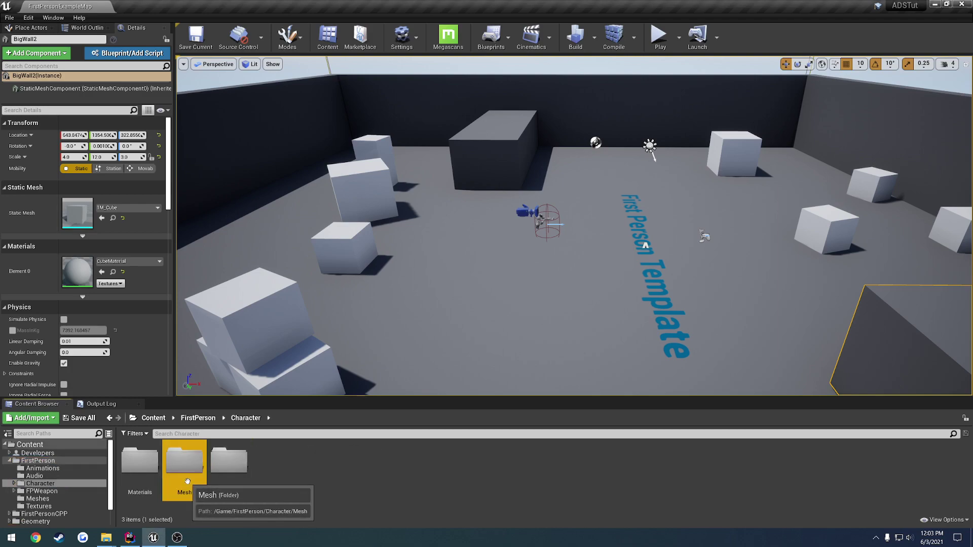
double_click(174, 452)
double_click(229, 461)
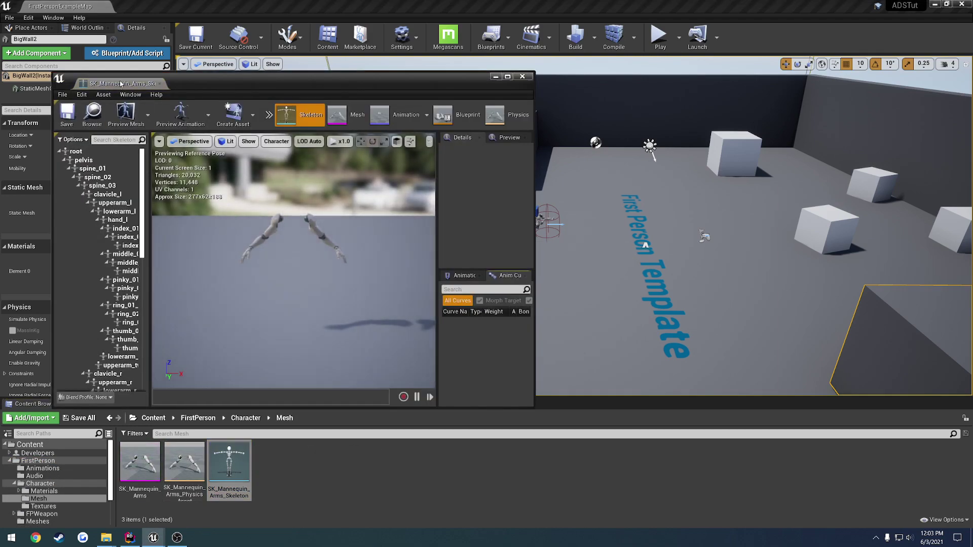
drag(121, 83, 154, 8)
drag(187, 99, 204, 372)
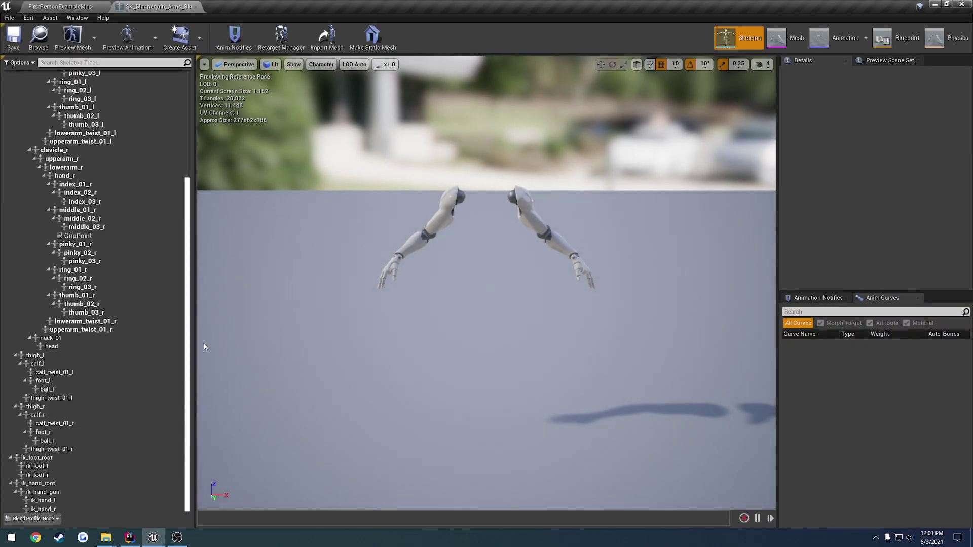
scroll(190, 245, up, 6)
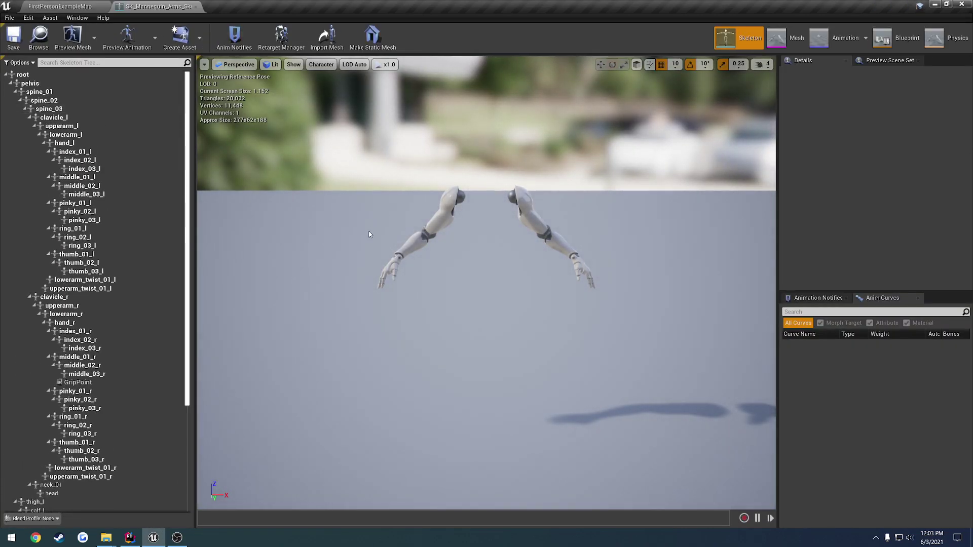
right_drag(370, 235, 410, 228)
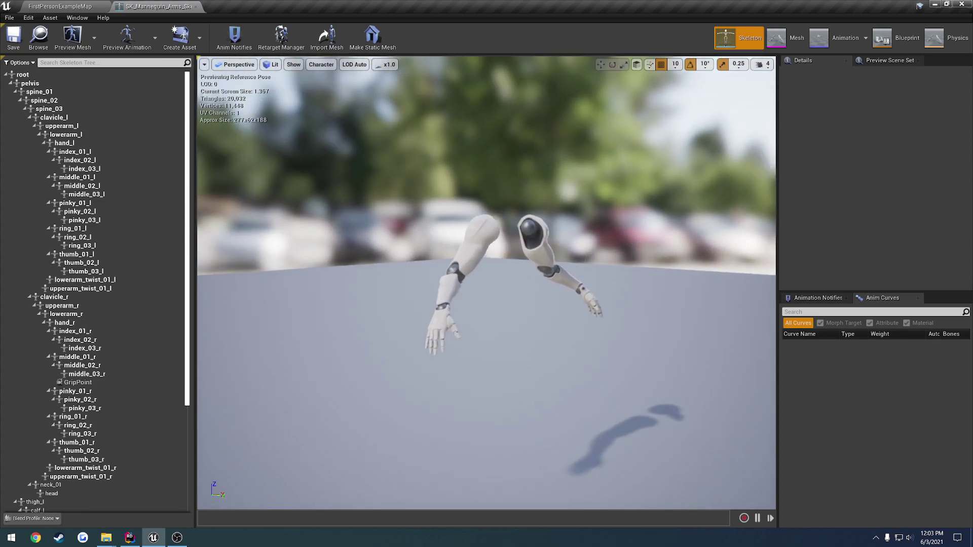
drag(497, 239, 537, 241)
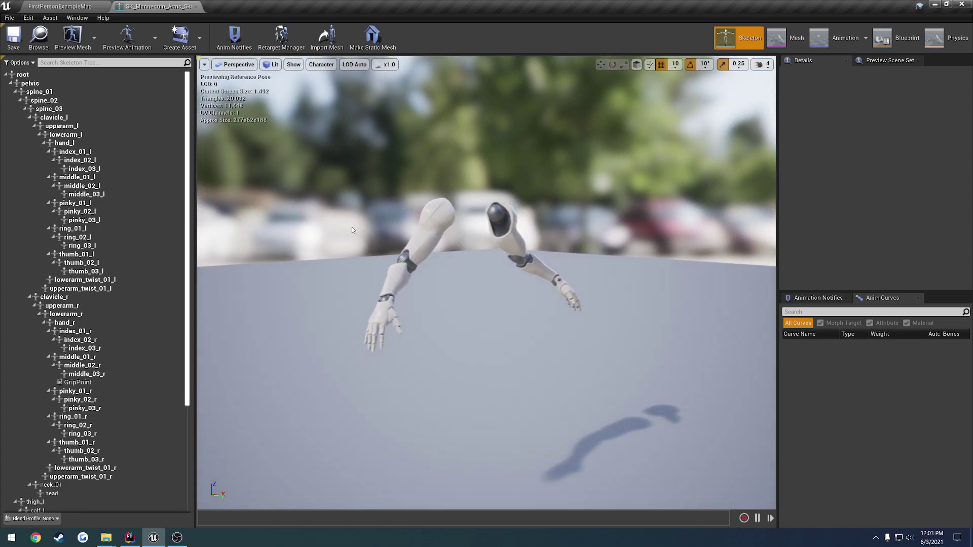
click(195, 6)
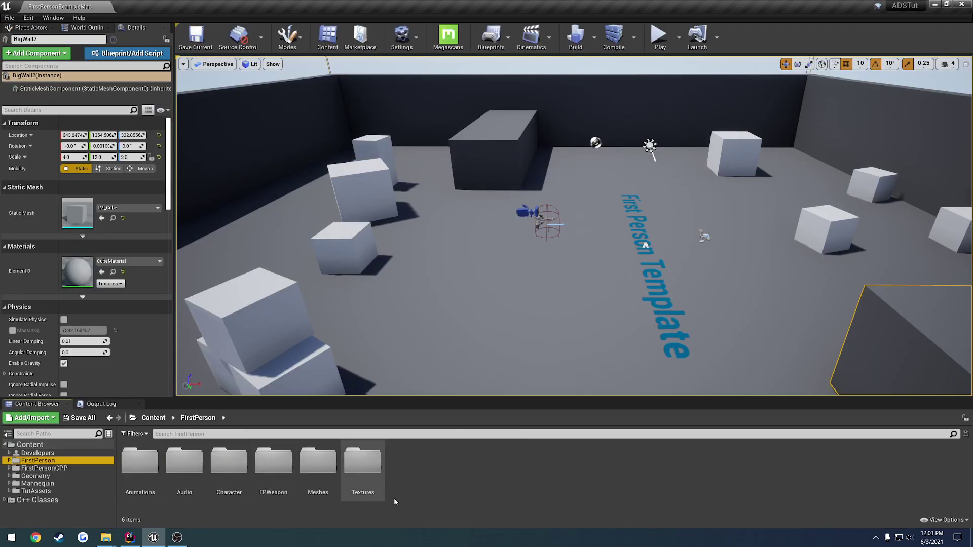
click(501, 482)
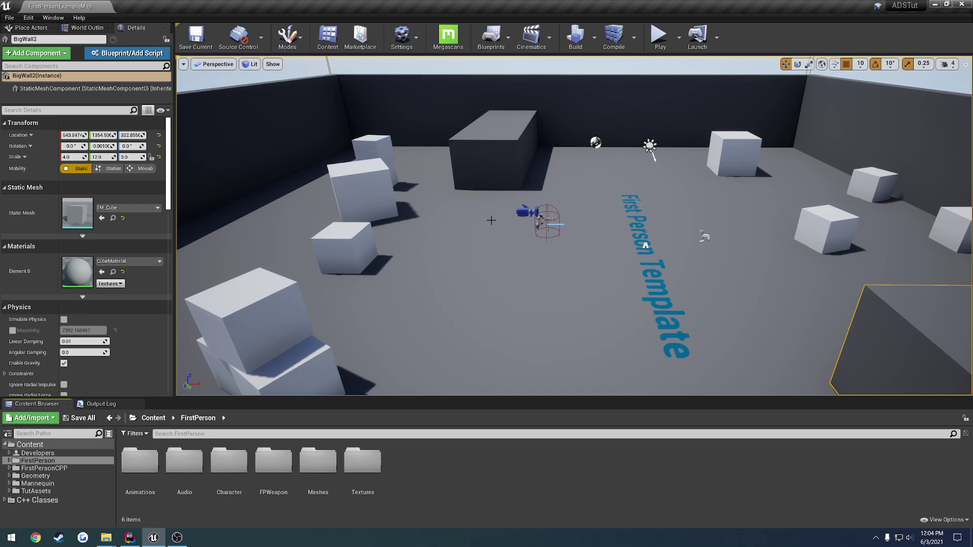
right_drag(493, 222, 506, 207)
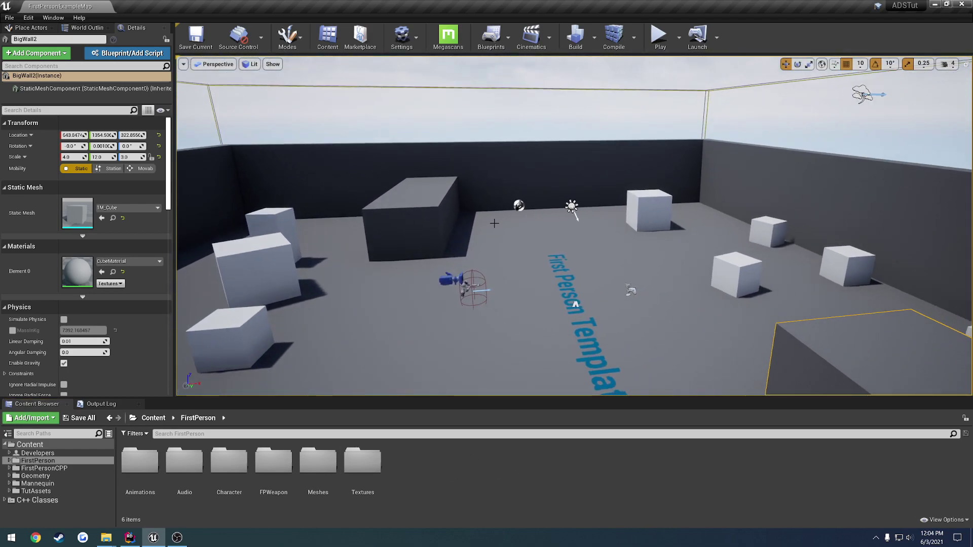